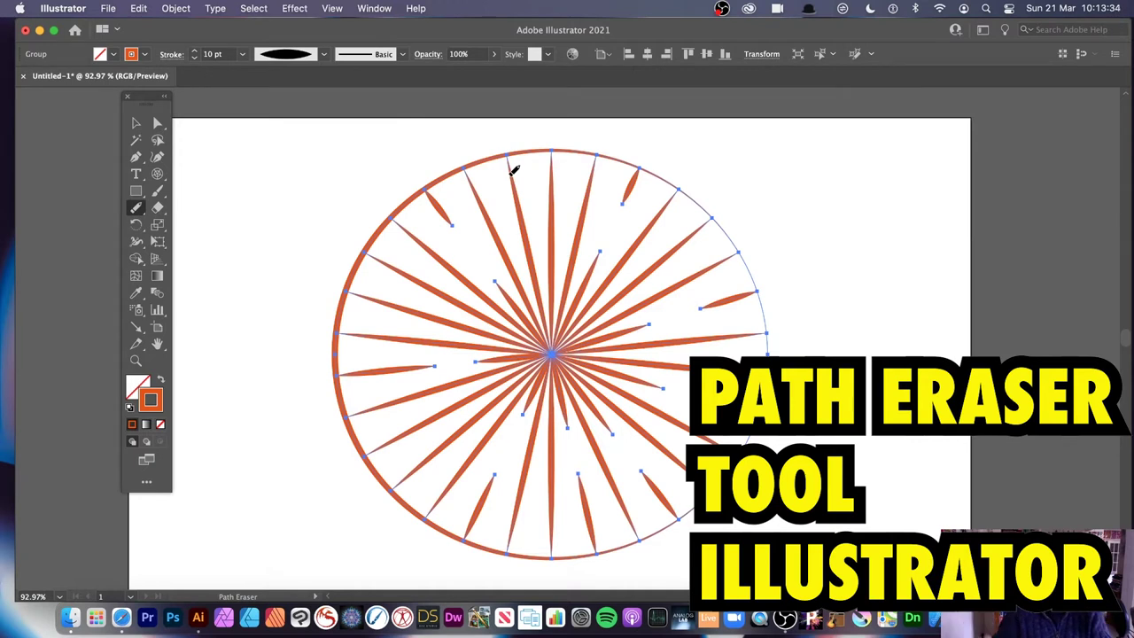
Step: Open the Pencil tool group flyout to reveal the Path Eraser tool
{"action": "left_click", "coordinate": [138, 211]}
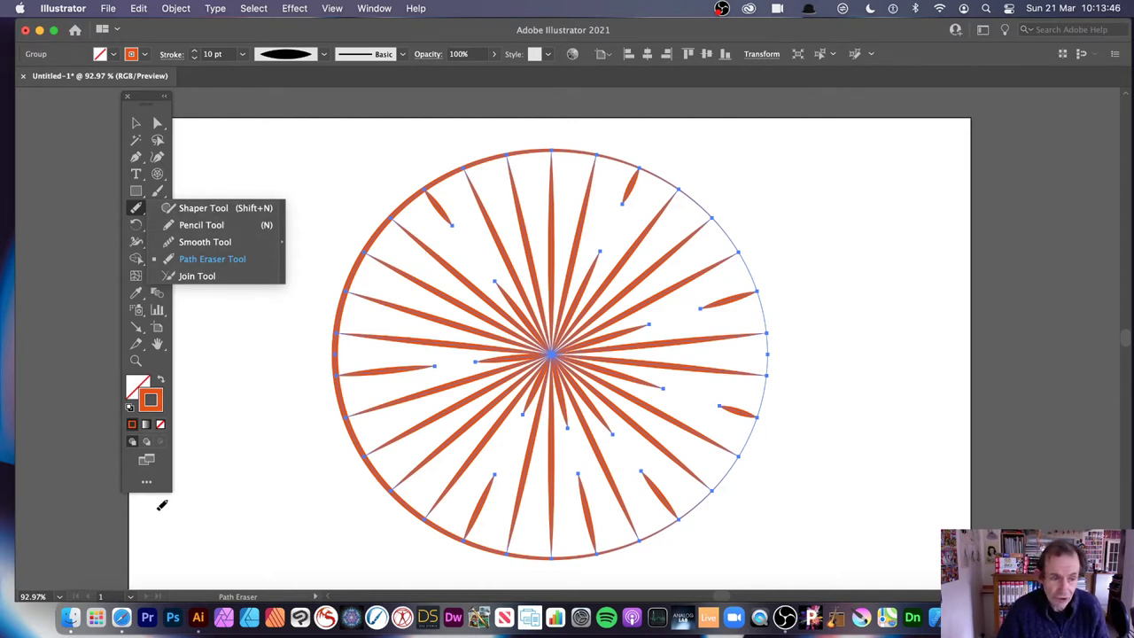
{"action": "left_click", "coordinate": [146, 483]}
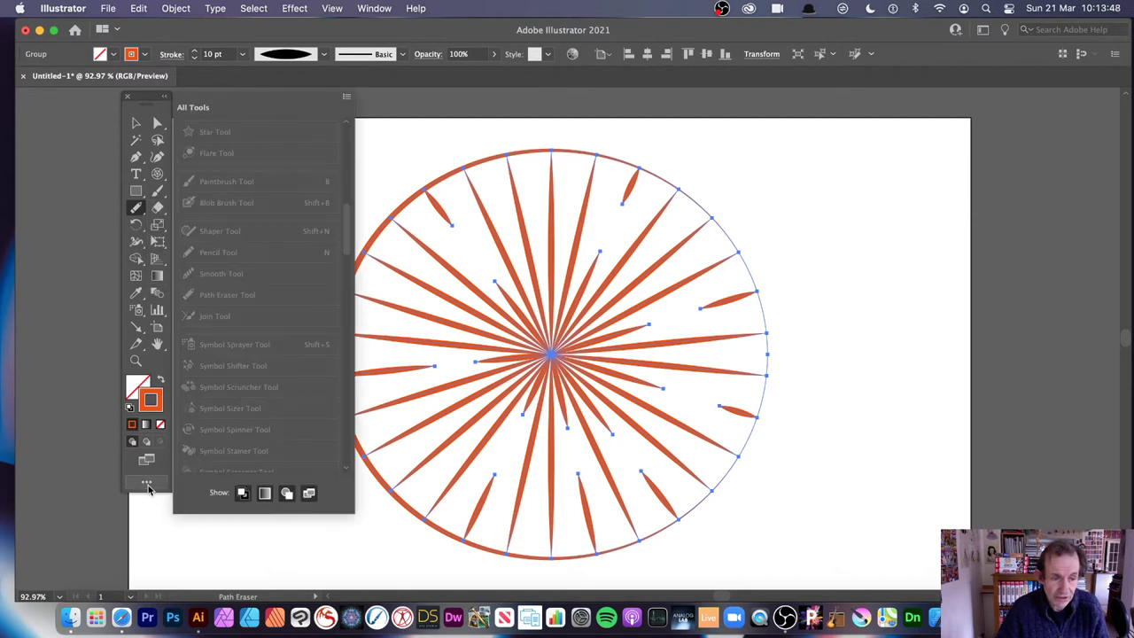
{"action": "left_click", "coordinate": [147, 485]}
{"action": "left_click", "coordinate": [147, 485]}
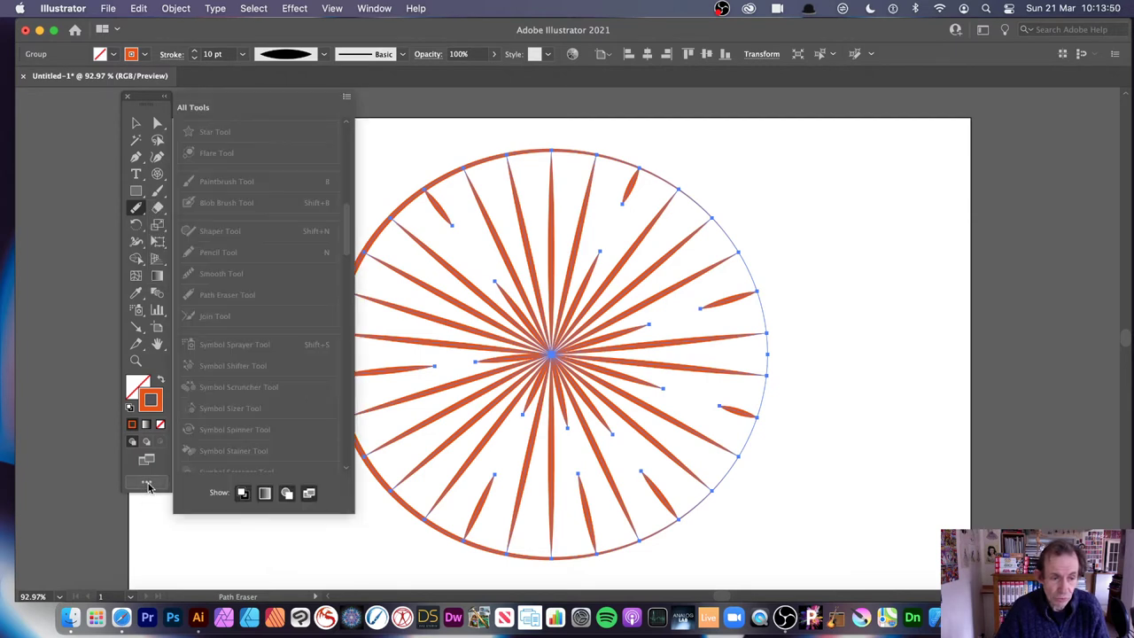
{"action": "scroll", "coordinate": [347, 205], "scroll_direction": "up", "scroll_amount": 3}
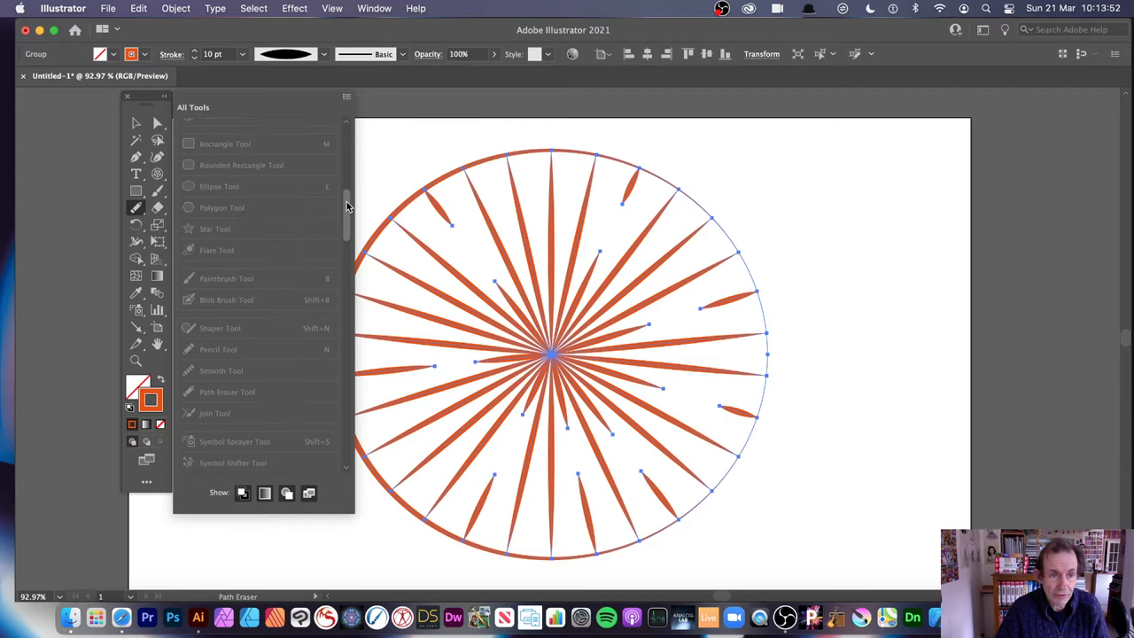
{"action": "scroll", "coordinate": [346, 206], "scroll_direction": "down", "scroll_amount": 2}
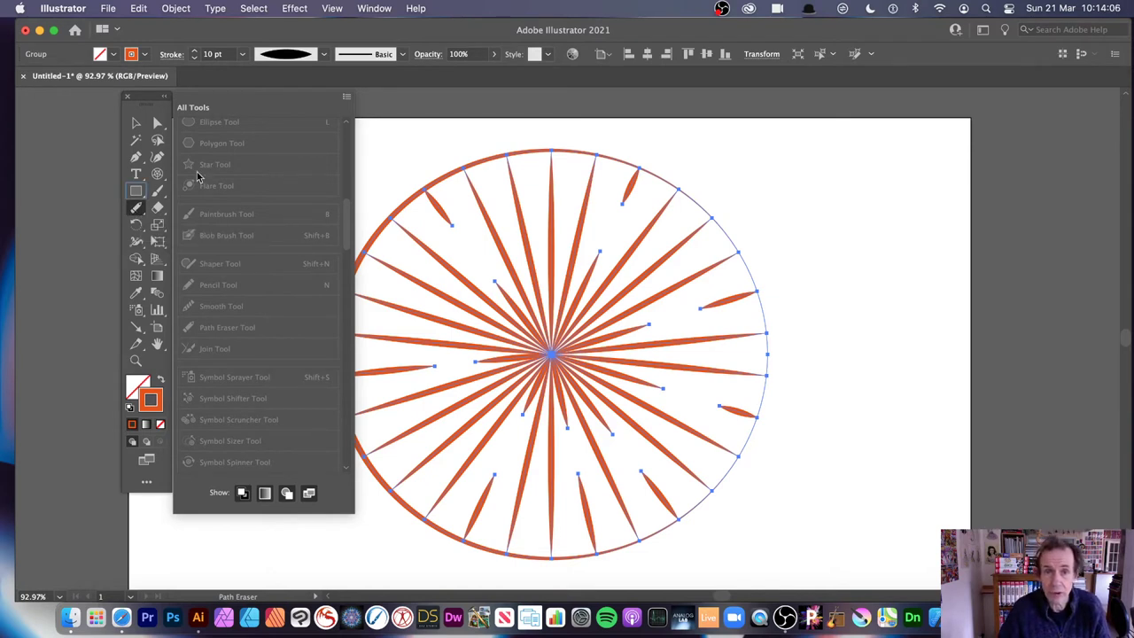
{"action": "left_click", "coordinate": [470, 99]}
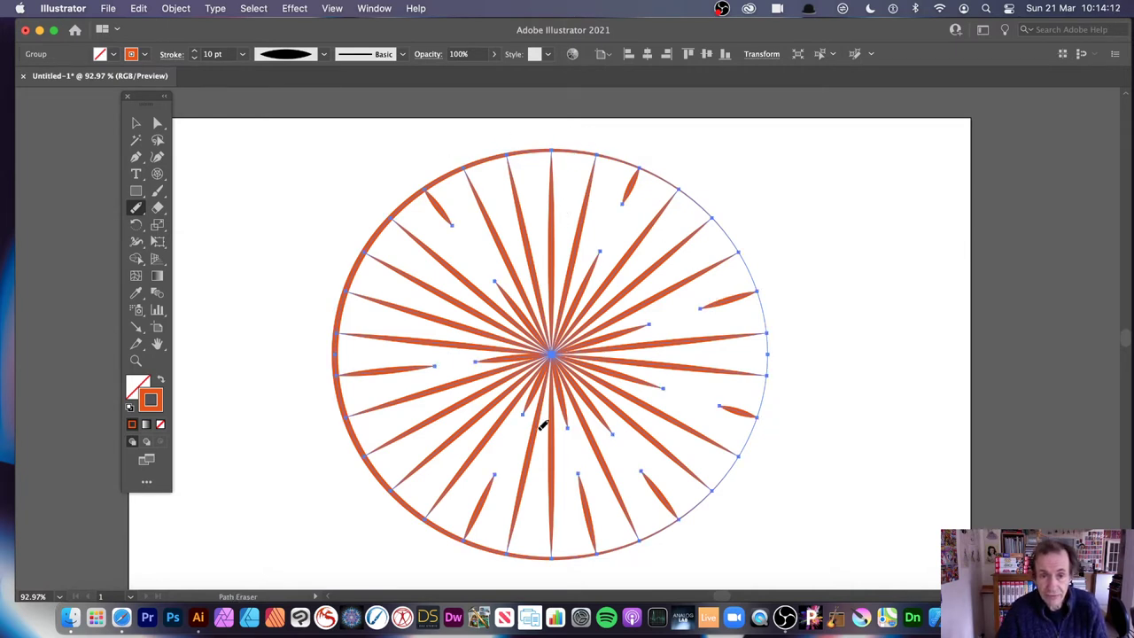
Step: Erase a short section of the upper-left spoke, then select all the starburst artwork
{"action": "left_click", "coordinate": [254, 8]}
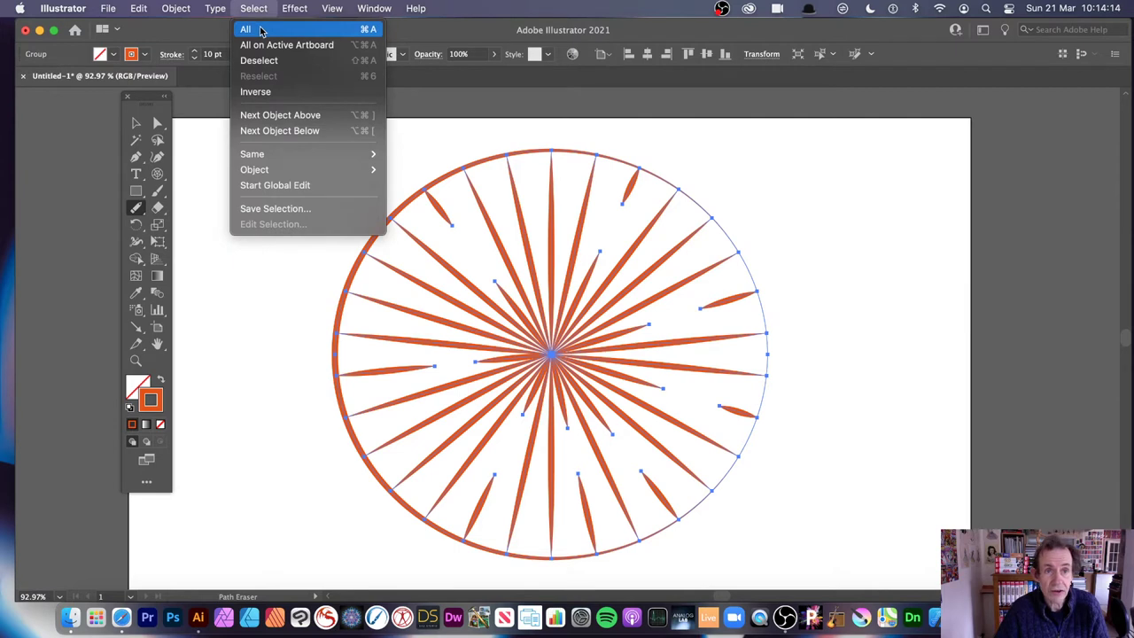
{"action": "left_click", "coordinate": [826, 192]}
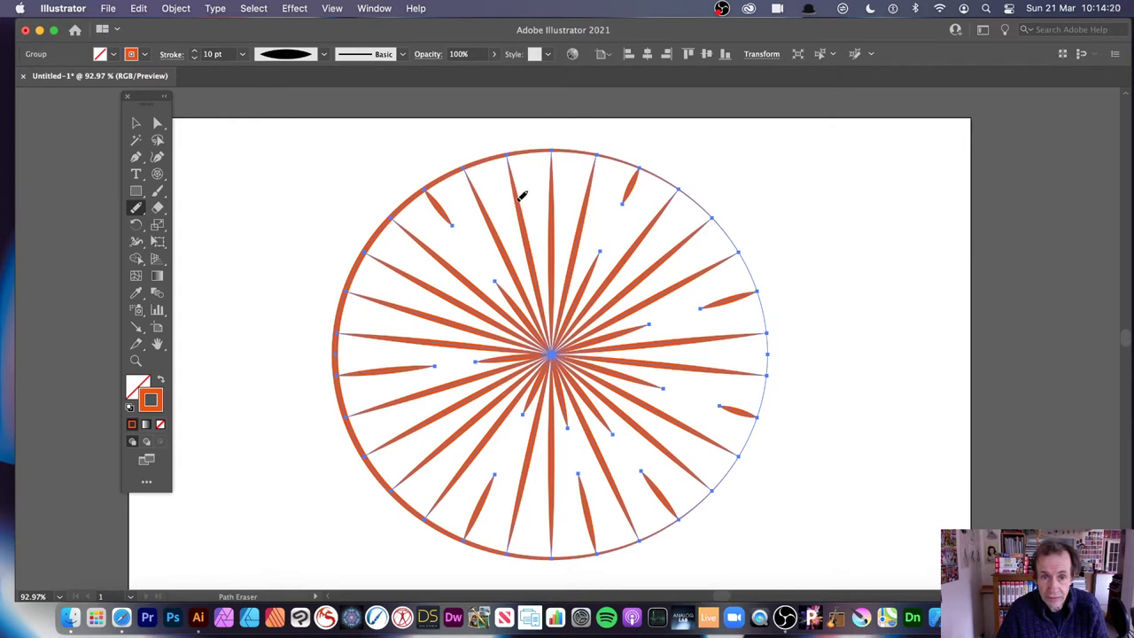
{"action": "left_click_drag", "start_coordinate": [518, 199], "coordinate": [526, 236]}
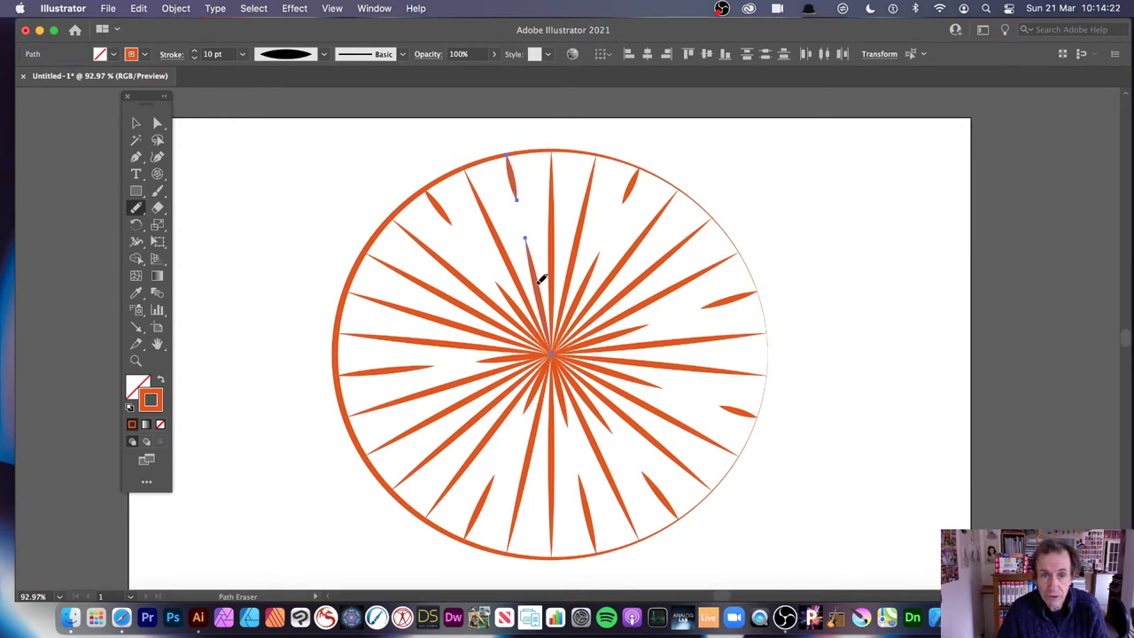
{"action": "key", "text": "super+a"}
Step: Delete the starburst and draw a large centred rectangle with a 20 pt orange stroke
{"action": "key", "text": "BackSpace"}
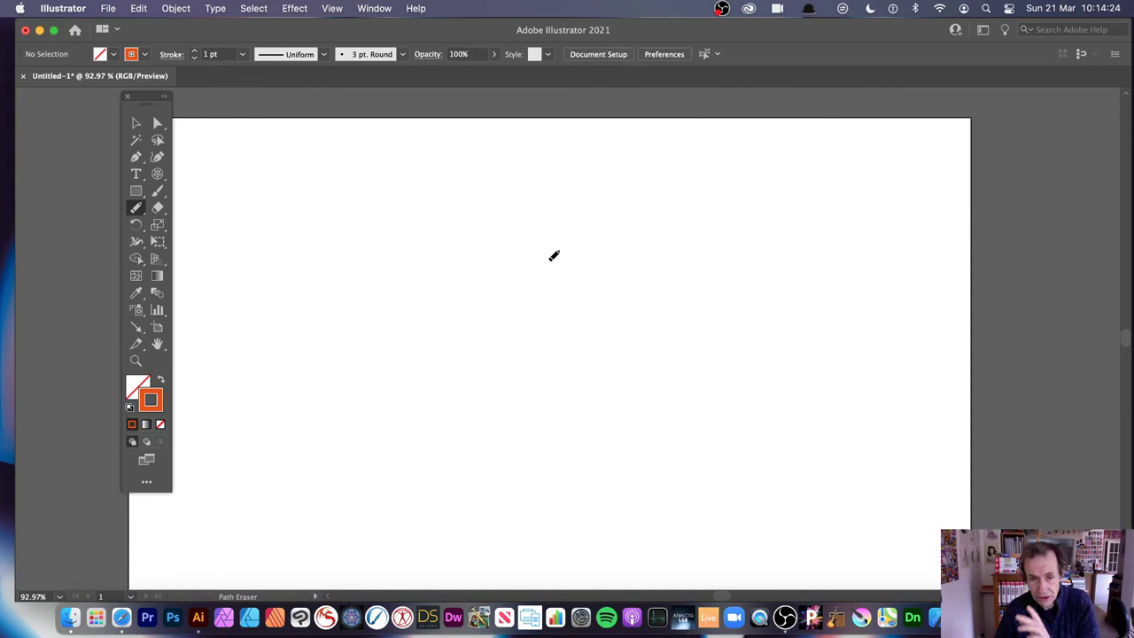
{"action": "left_click", "coordinate": [135, 190]}
{"action": "left_click_drag", "start_coordinate": [307, 201], "coordinate": [775, 478]}
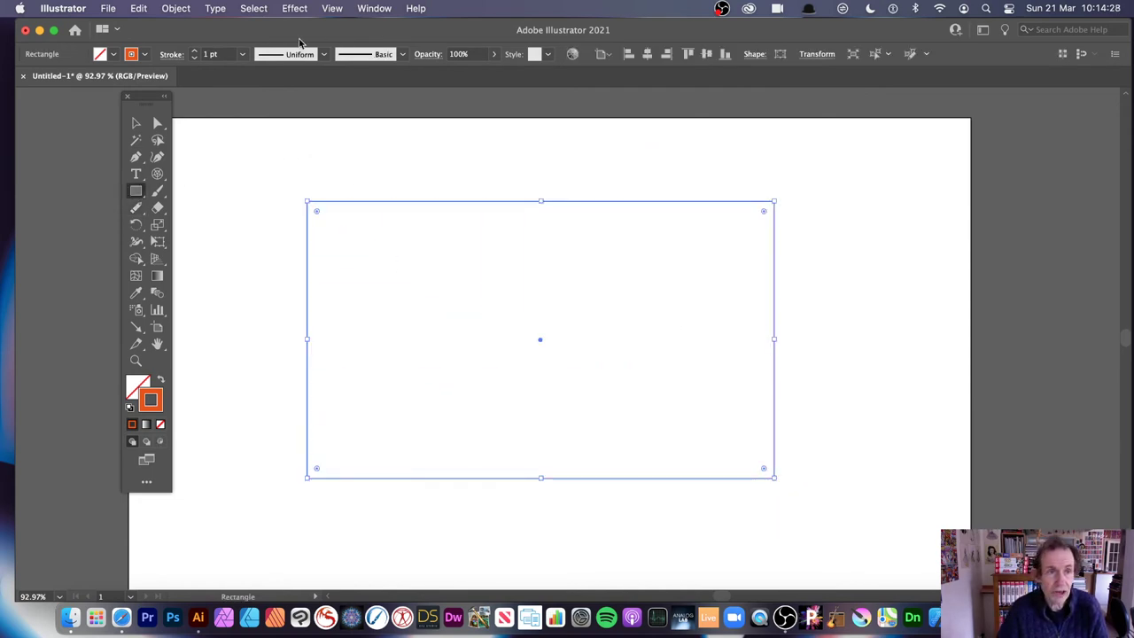
{"action": "left_click", "coordinate": [242, 54]}
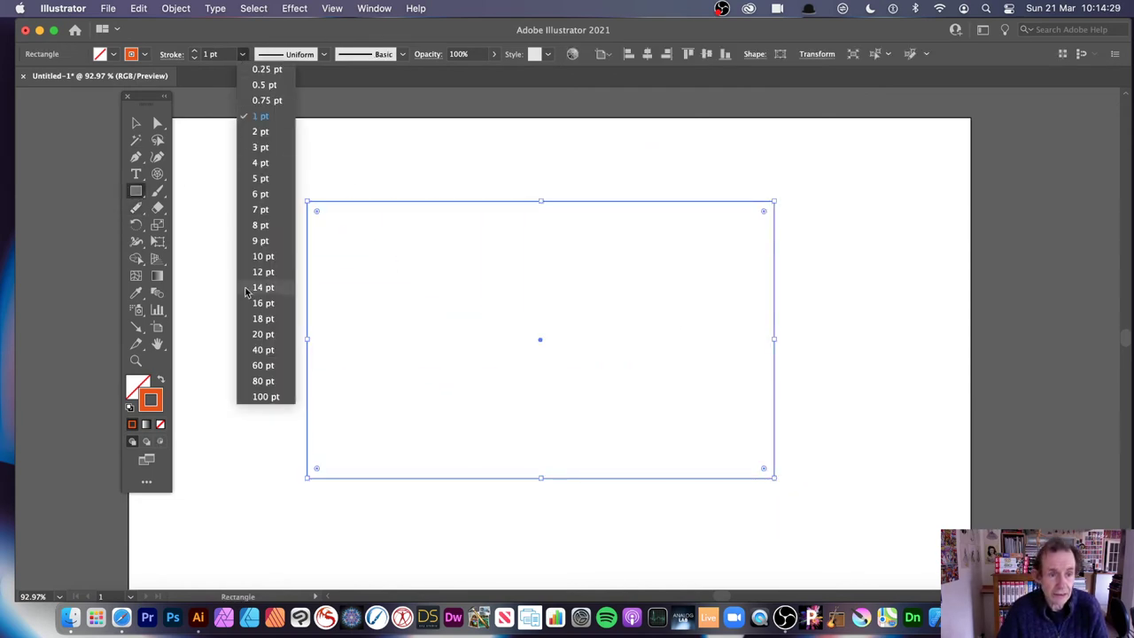
{"action": "left_click", "coordinate": [263, 334]}
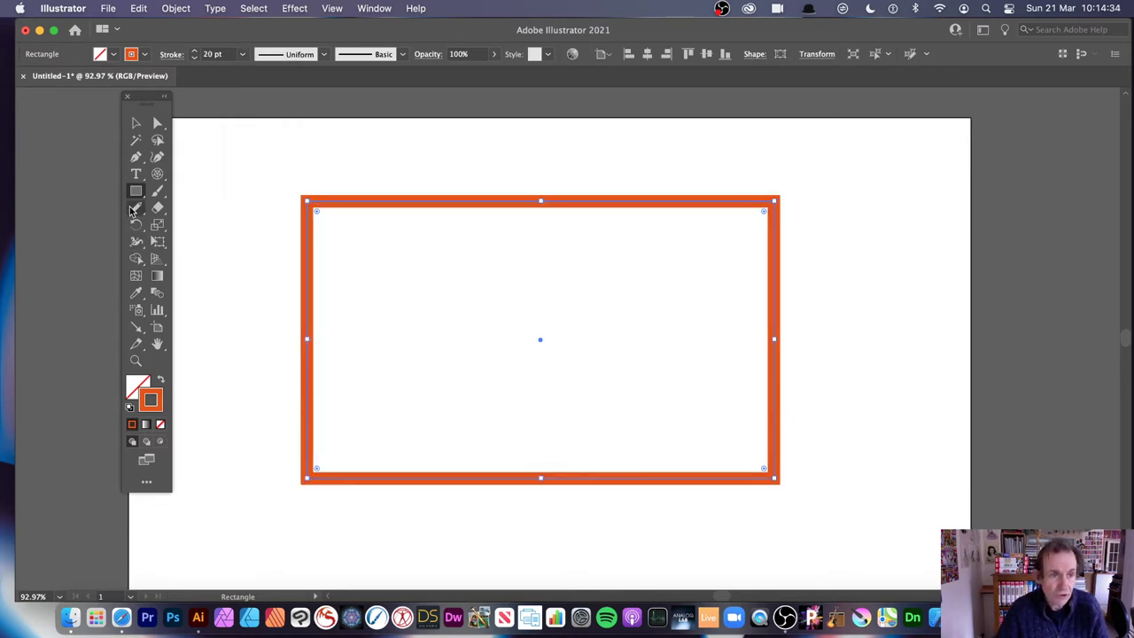
{"action": "left_click", "coordinate": [136, 207]}
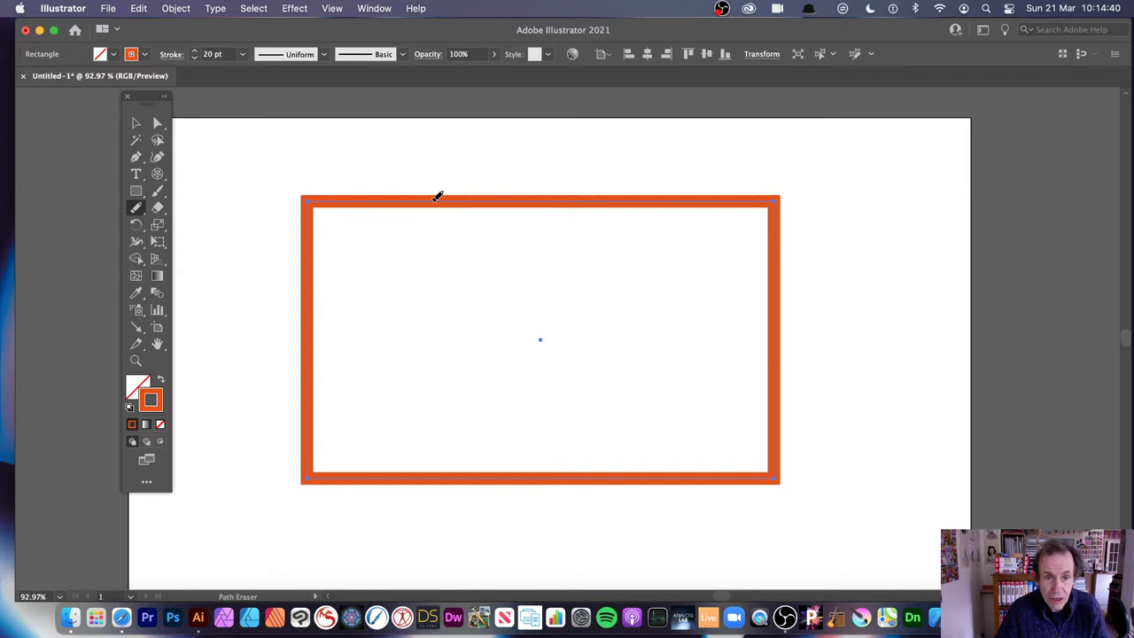
Step: Erase several gaps along the rectangle's top and left edges, undoing one top-edge attempt
{"action": "left_click_drag", "start_coordinate": [447, 195], "coordinate": [535, 195]}
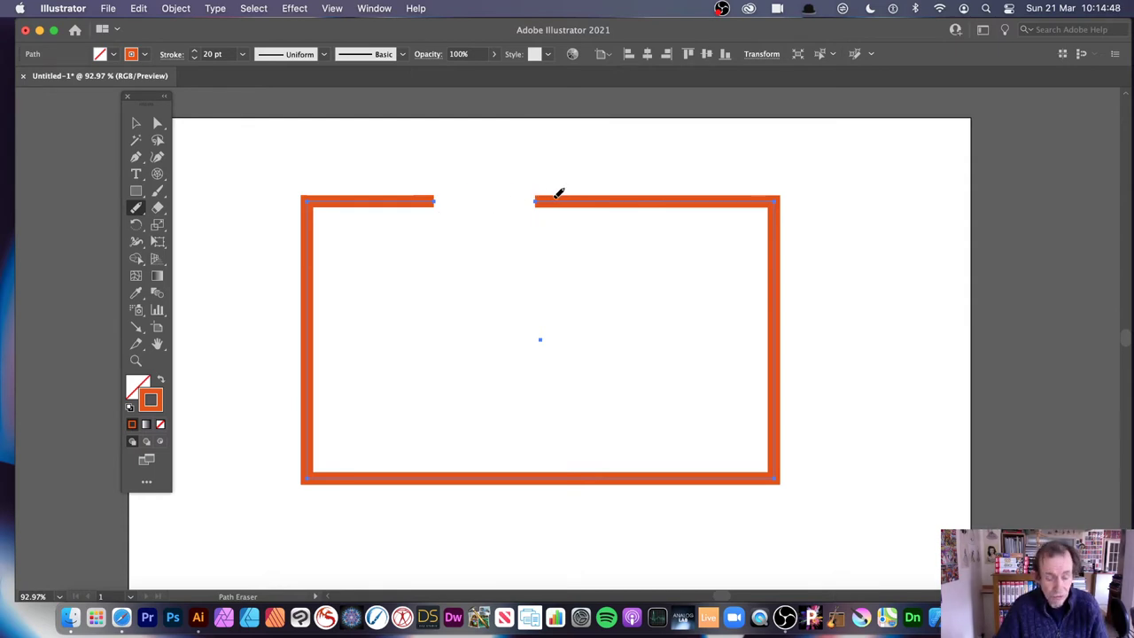
{"action": "key", "text": "super+z"}
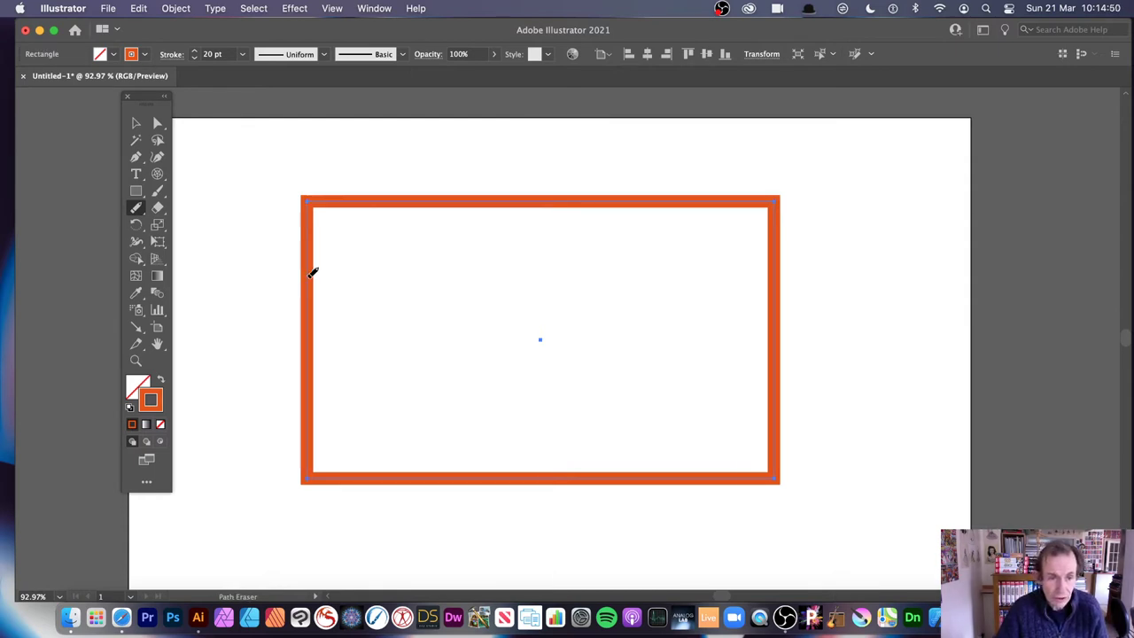
{"action": "left_click_drag", "start_coordinate": [312, 272], "coordinate": [311, 347]}
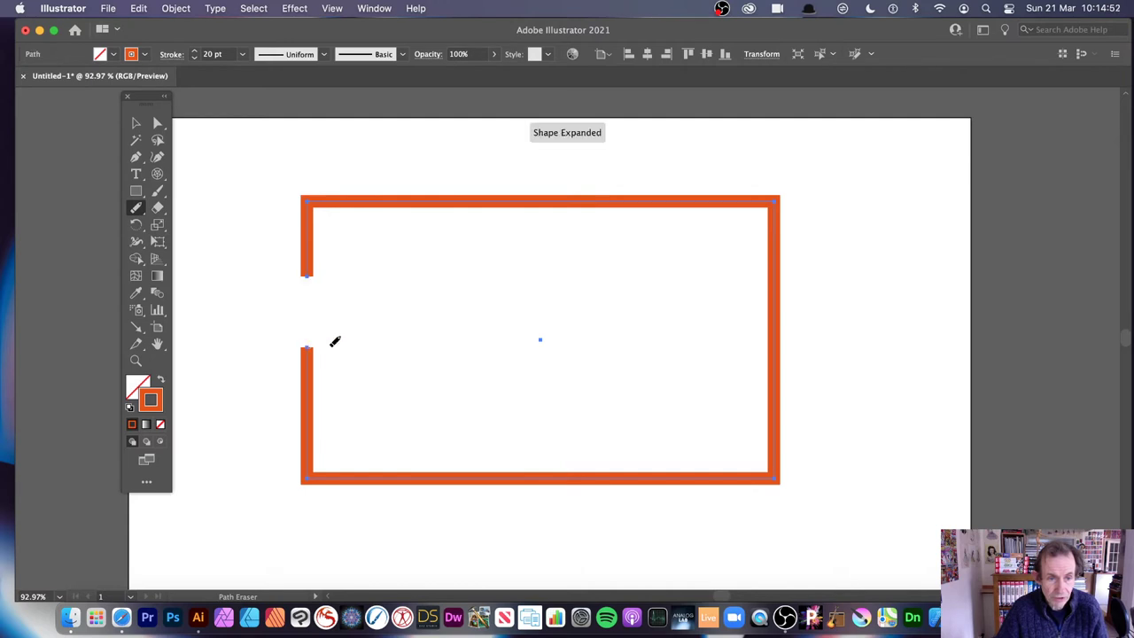
{"action": "mouse_move", "coordinate": [545, 196]}
{"action": "left_mouse_down"}
{"action": "mouse_move", "coordinate": [577, 192]}
{"action": "mouse_move", "coordinate": [507, 197]}
{"action": "left_mouse_up"}
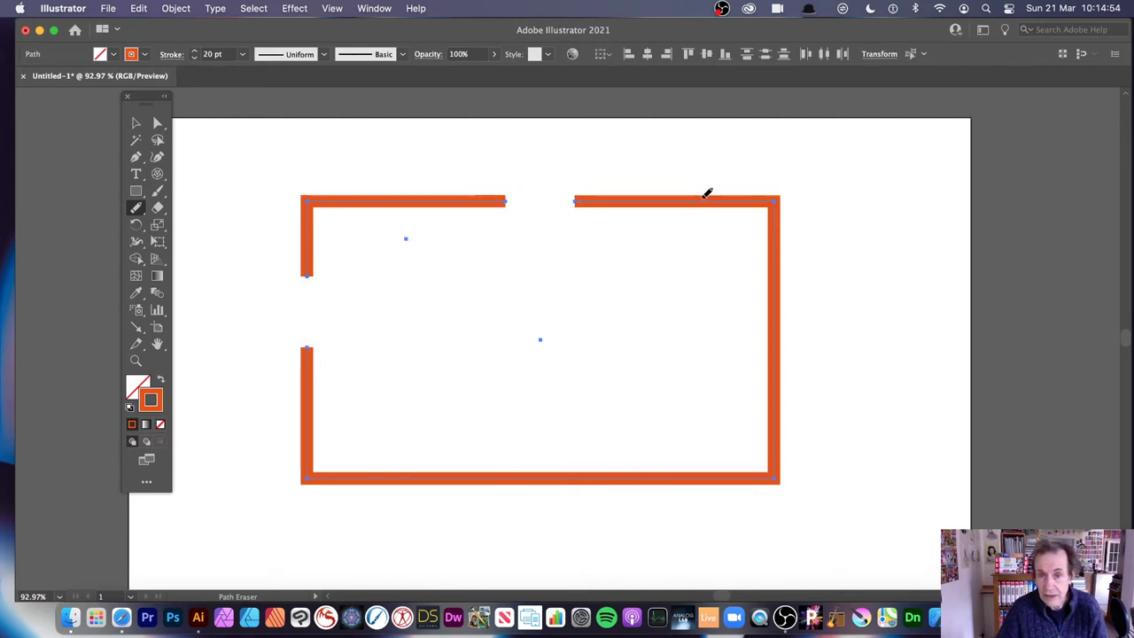
{"action": "left_click_drag", "start_coordinate": [689, 195], "coordinate": [735, 198]}
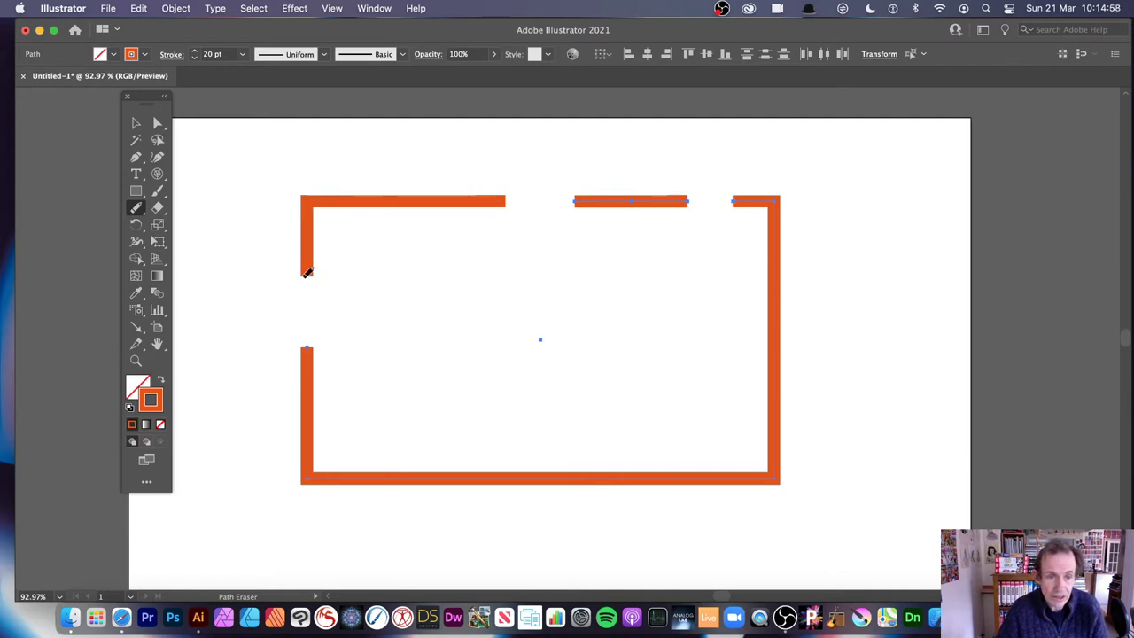
{"action": "key", "text": "super+a"}
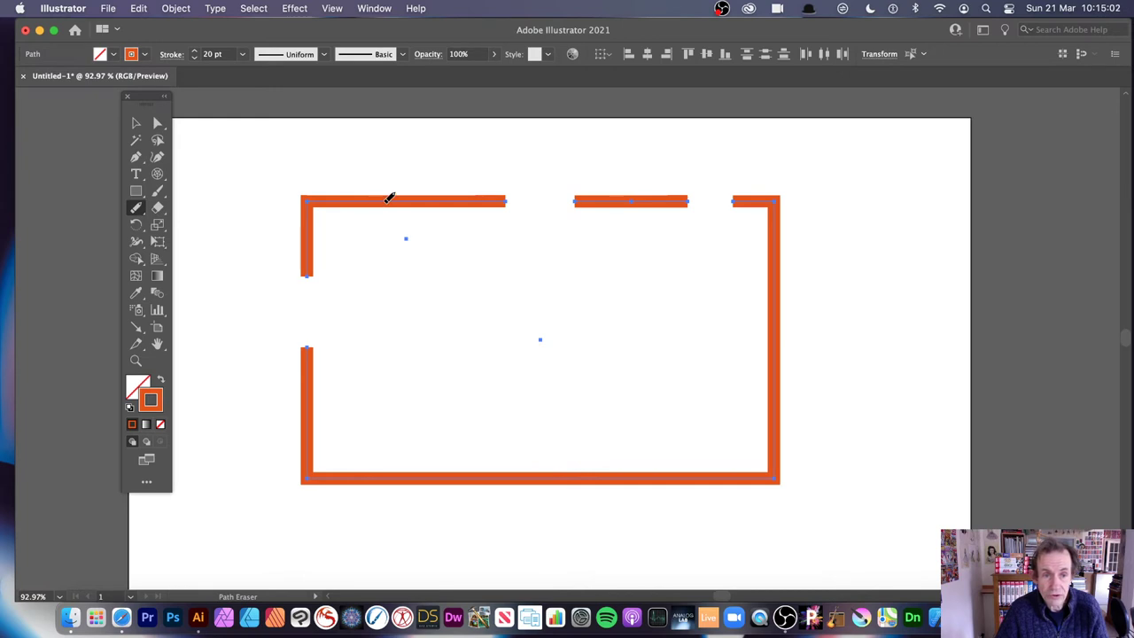
{"action": "left_click_drag", "start_coordinate": [452, 199], "coordinate": [487, 198]}
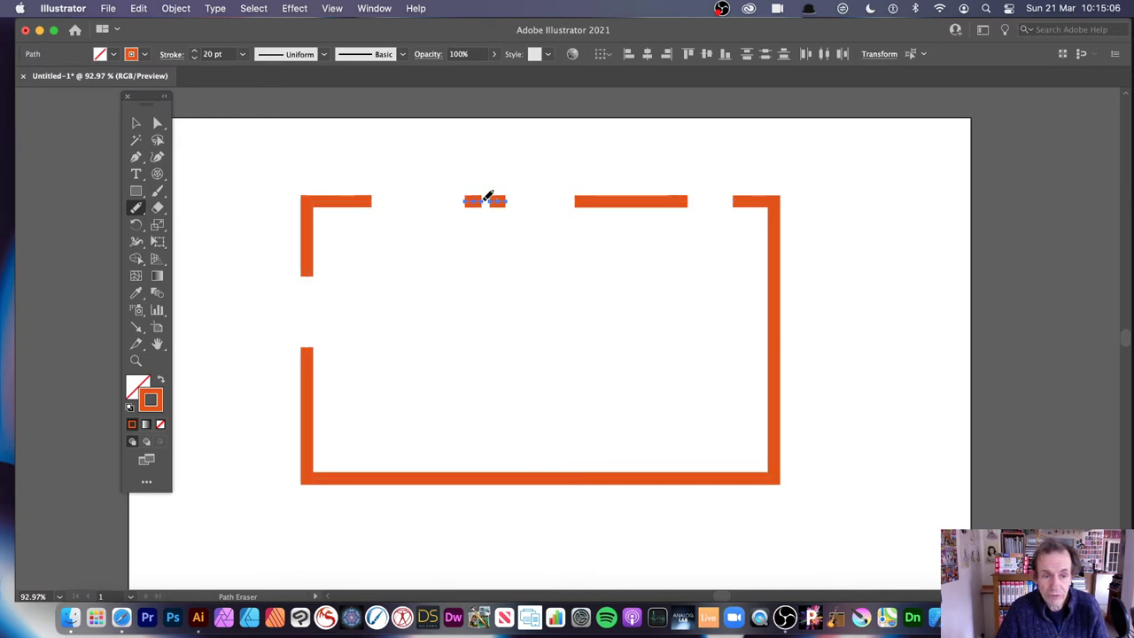
Step: Zoom in on the short top segments and slice a stretch into thin vertical strips
{"action": "left_click", "coordinate": [137, 361]}
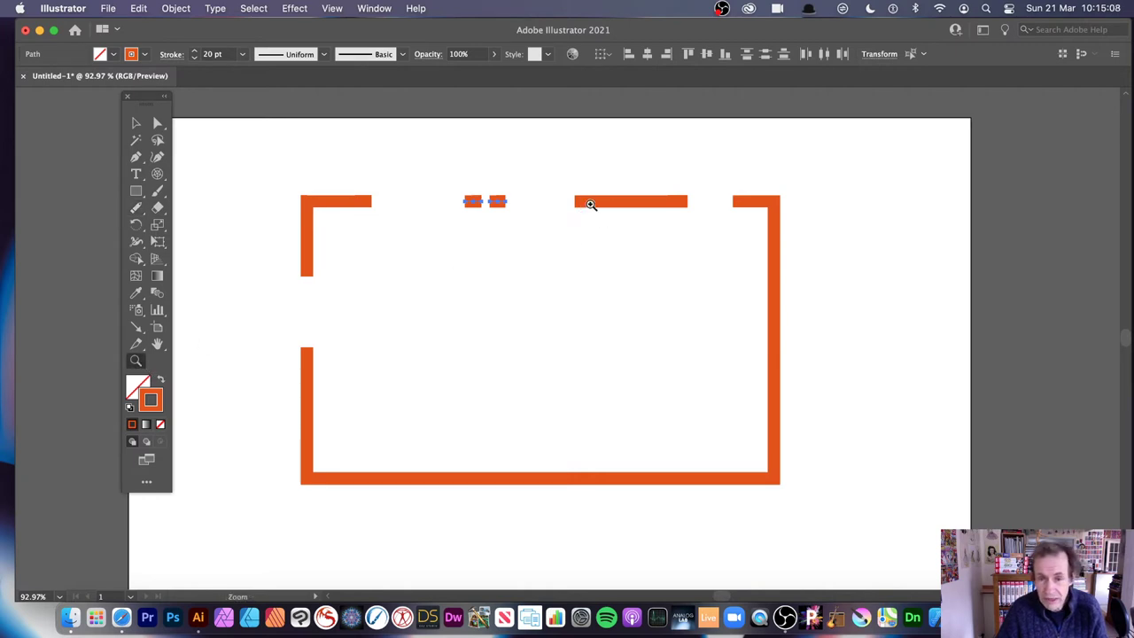
{"action": "left_click_drag", "start_coordinate": [451, 186], "coordinate": [758, 330]}
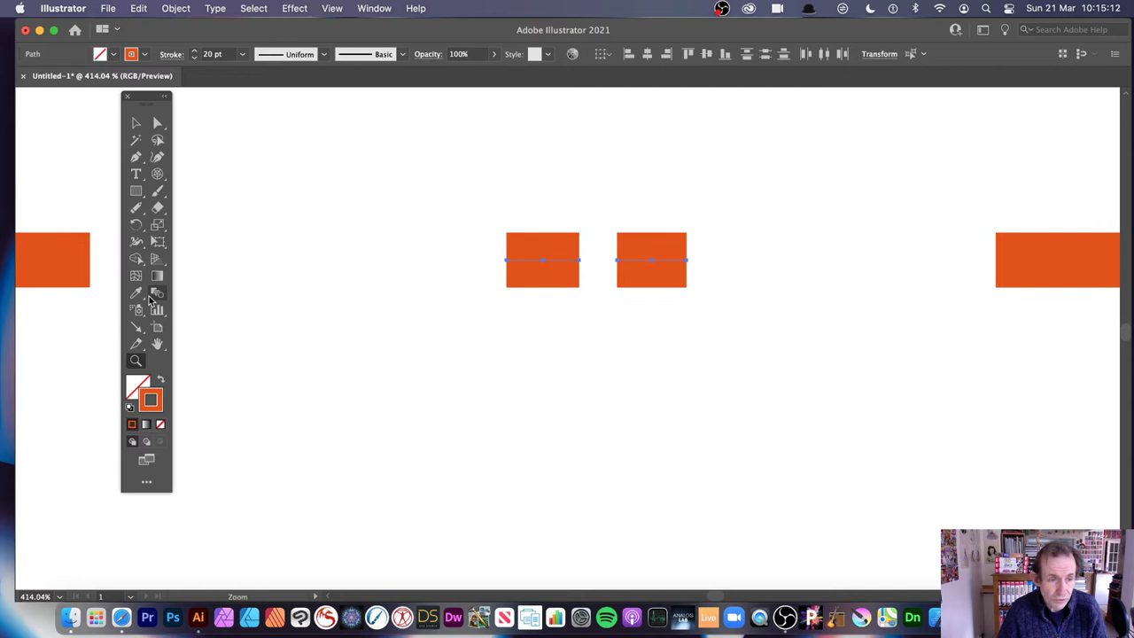
{"action": "left_click", "coordinate": [137, 210]}
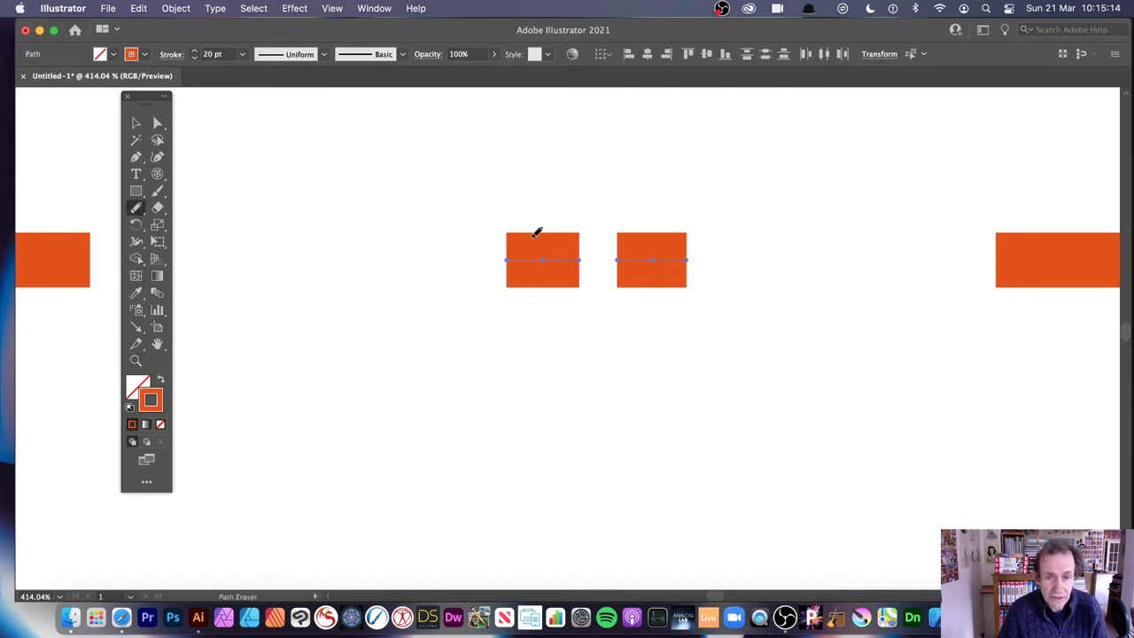
{"action": "left_click_drag", "start_coordinate": [526, 257], "coordinate": [682, 255]}
Step: Select the small pieces in the right bar group with the Selection tool
{"action": "key", "text": "super+a"}
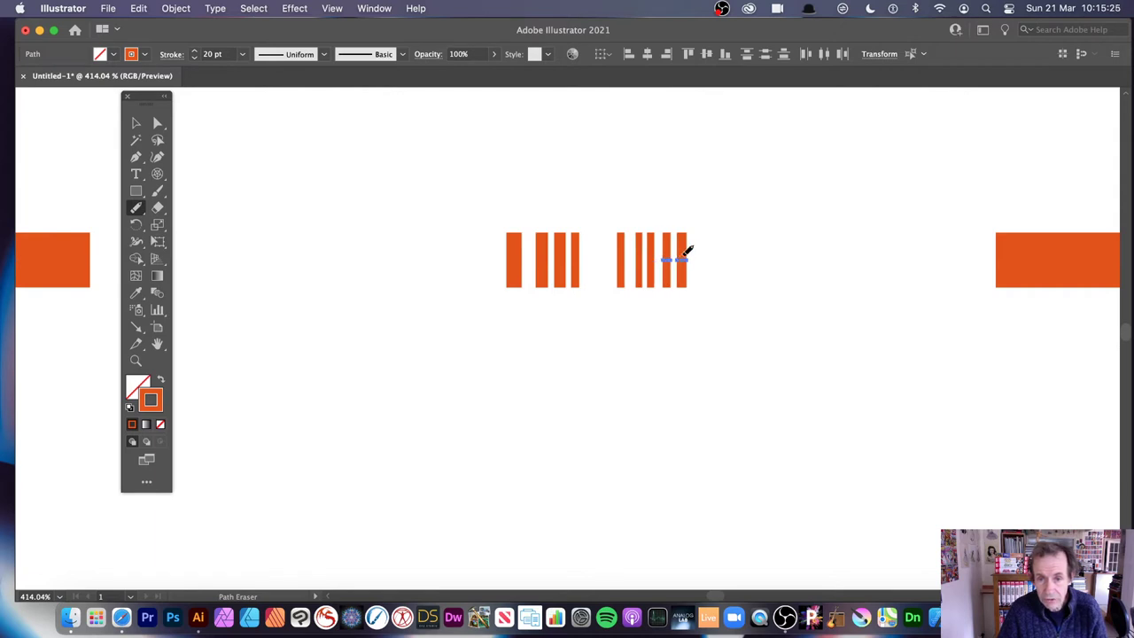
{"action": "left_click", "coordinate": [135, 126]}
{"action": "mouse_move", "coordinate": [599, 239]}
{"action": "left_mouse_down"}
{"action": "mouse_move", "coordinate": [652, 250]}
{"action": "mouse_move", "coordinate": [732, 322]}
{"action": "left_mouse_up"}
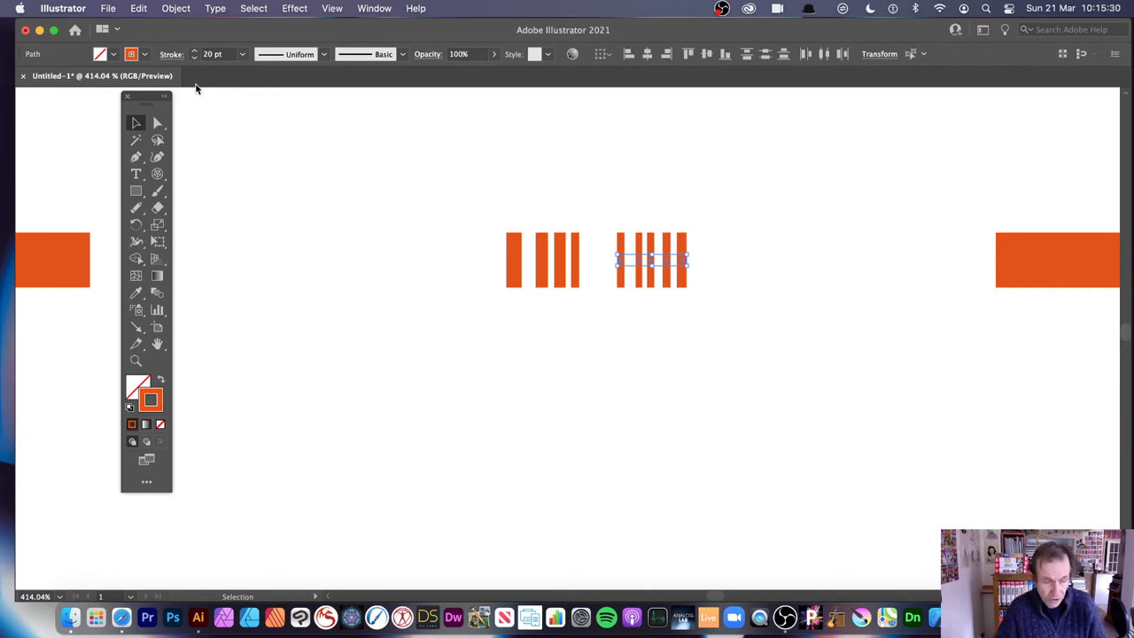
Step: Zoom out to the whole frame, select all, and move it to the artboard's middle
{"action": "left_click", "coordinate": [137, 359]}
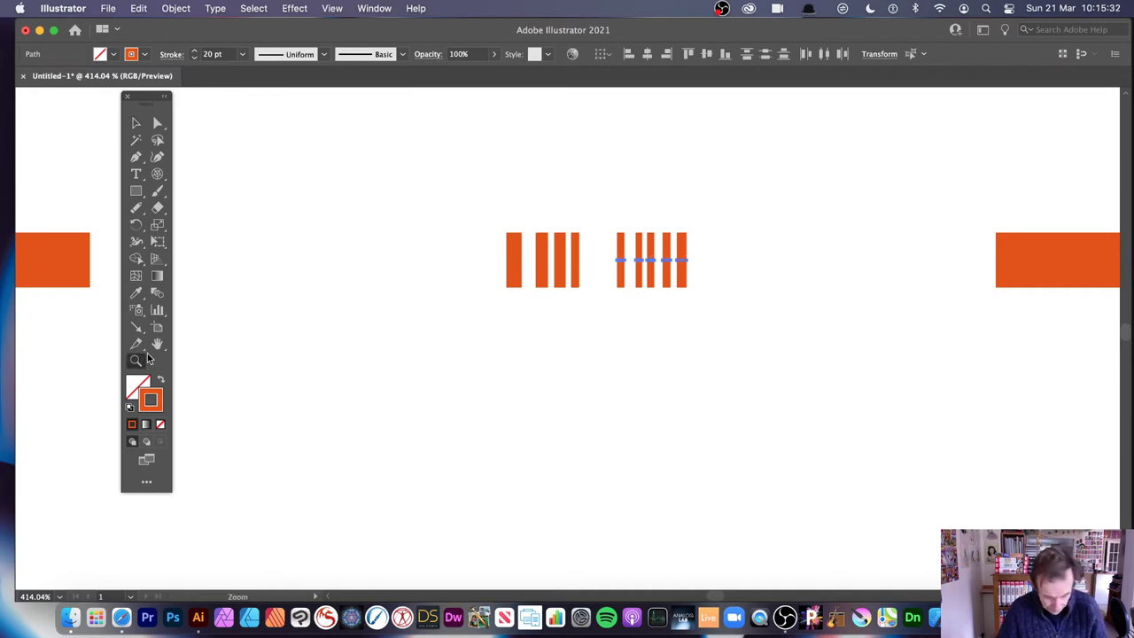
{"action": "left_click_drag", "start_coordinate": [286, 360], "coordinate": [66, 171]}
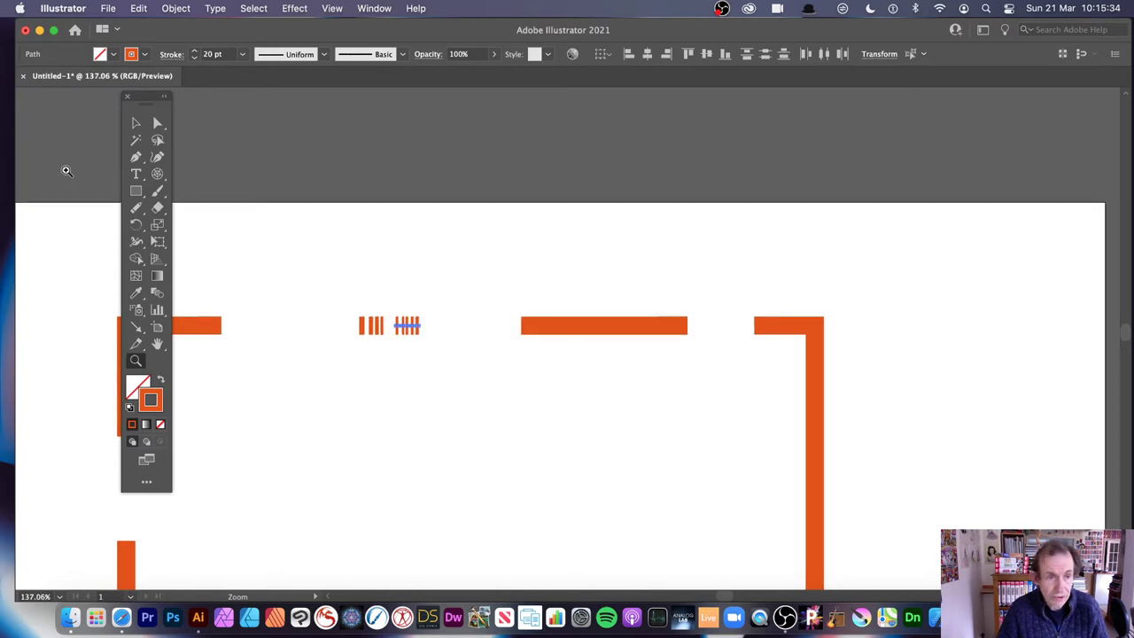
{"action": "left_click", "coordinate": [136, 123]}
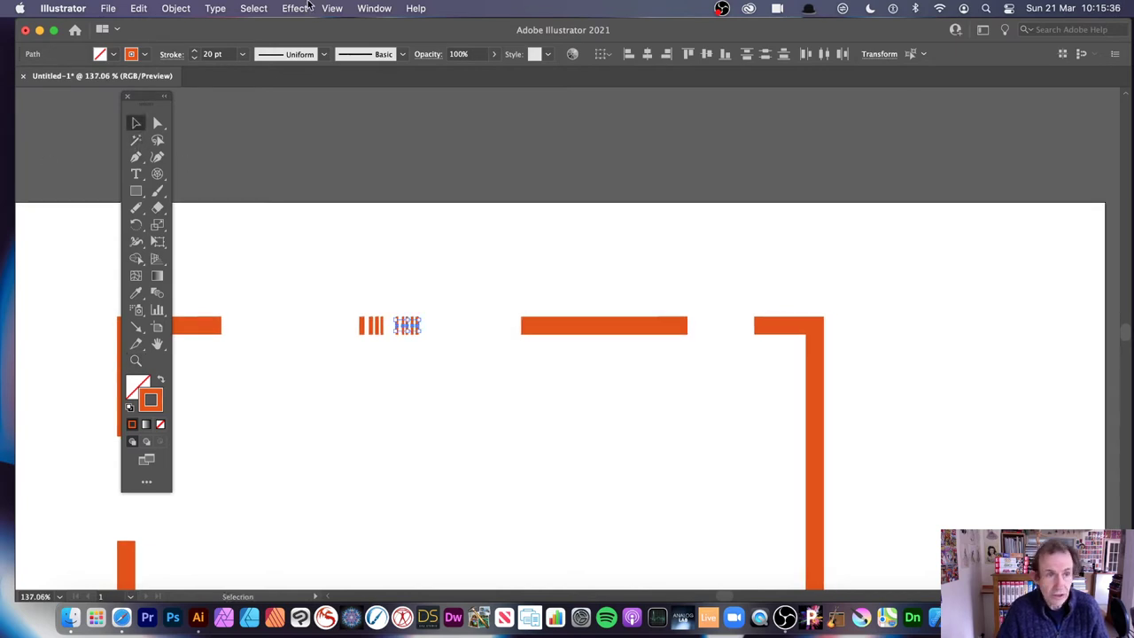
{"action": "key", "text": "super+a"}
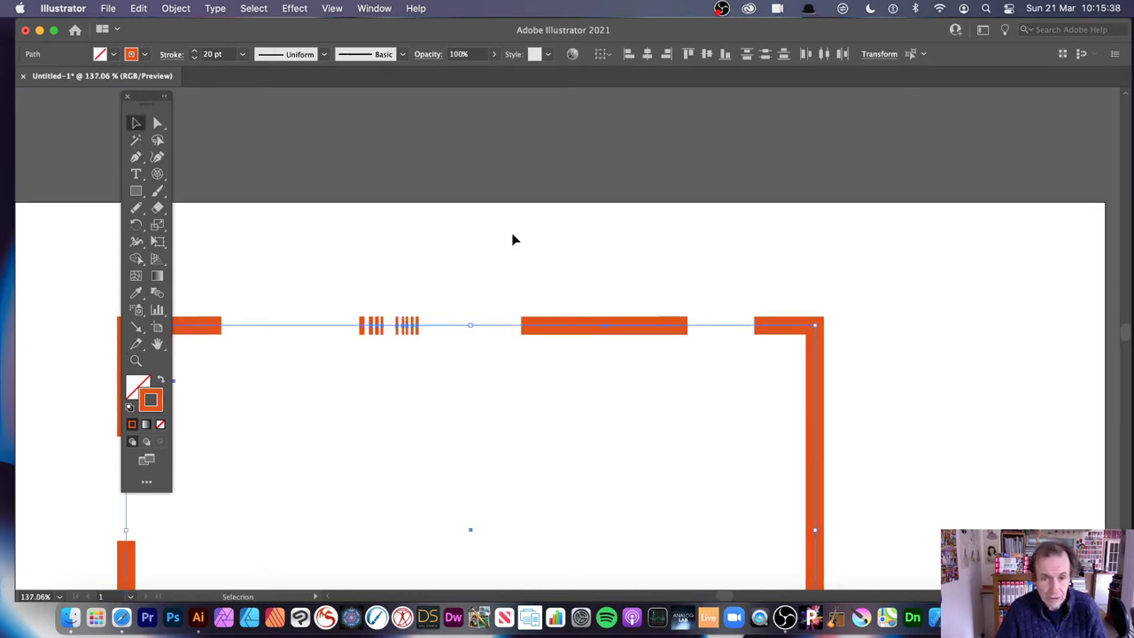
{"action": "left_click_drag", "start_coordinate": [820, 327], "coordinate": [872, 261]}
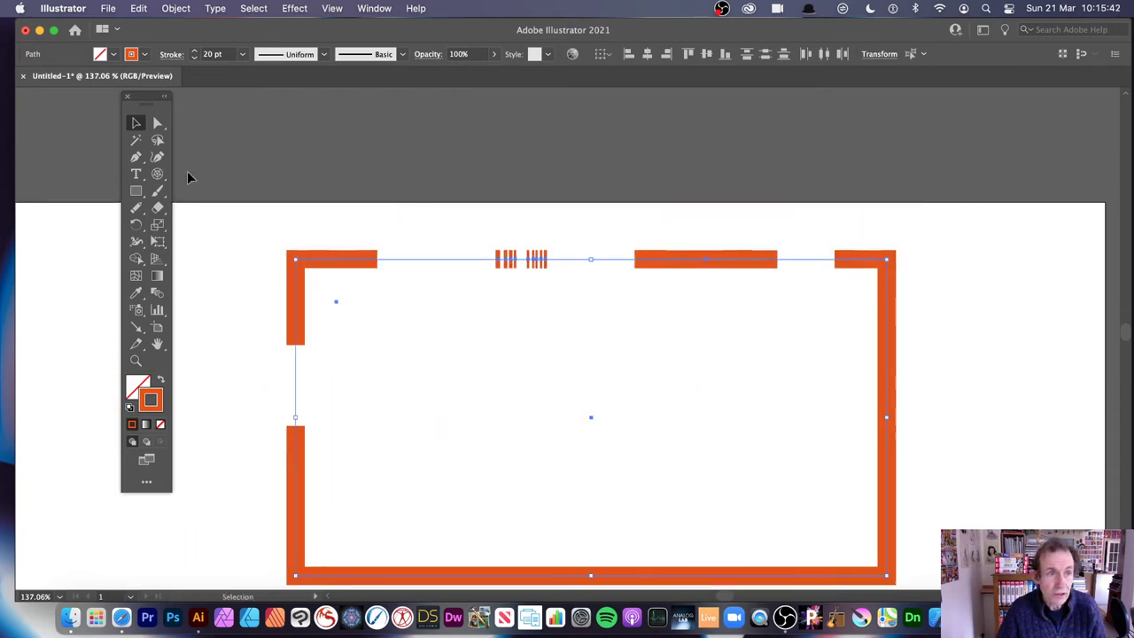
Step: Fill the broken frame with black, then delete all the artwork
{"action": "left_click", "coordinate": [113, 54]}
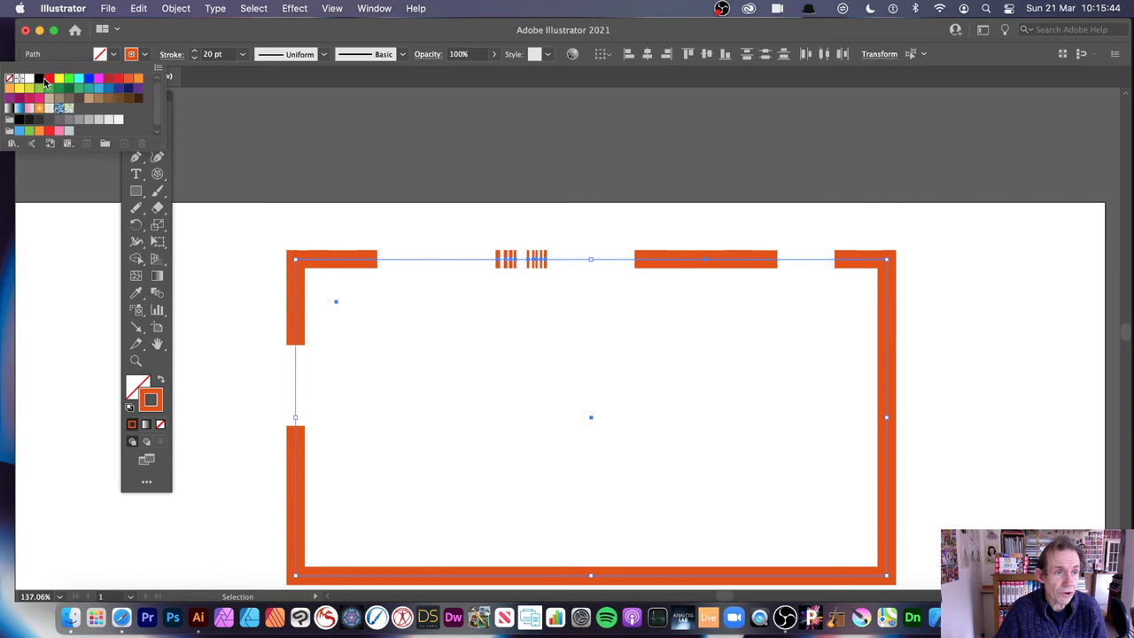
{"action": "left_click", "coordinate": [39, 80]}
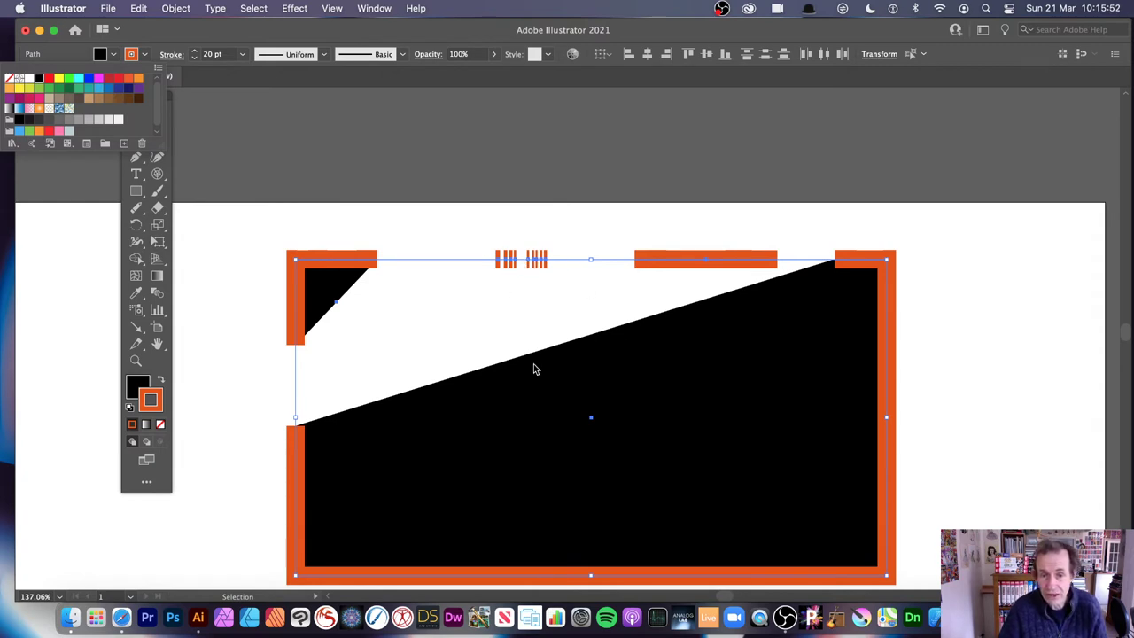
{"action": "left_click", "coordinate": [302, 377]}
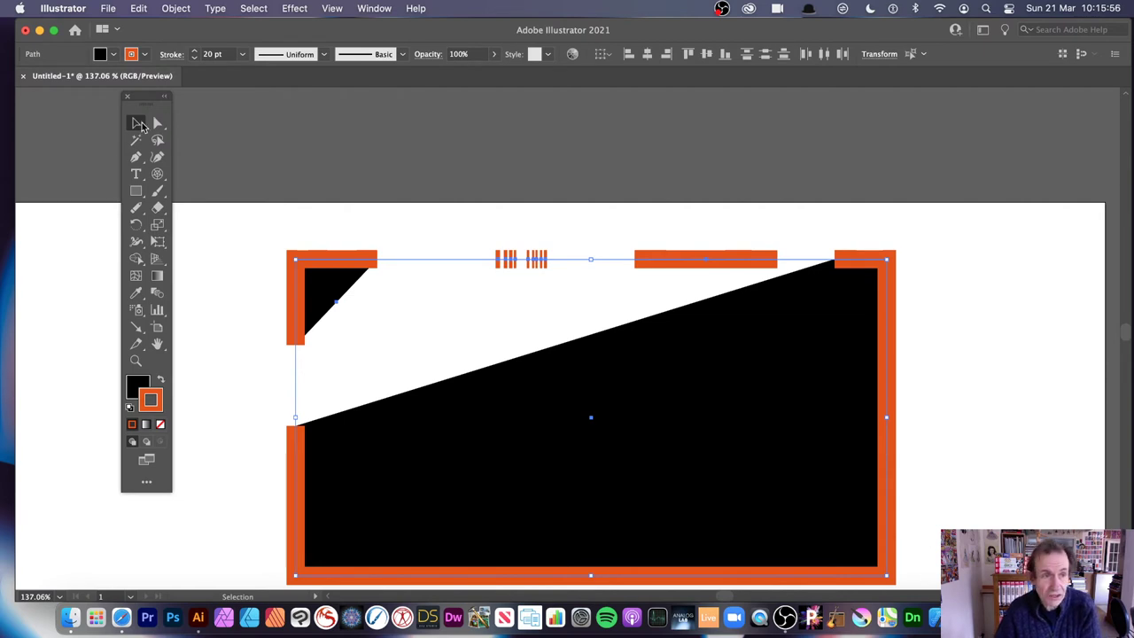
{"action": "key", "text": "BackSpace"}
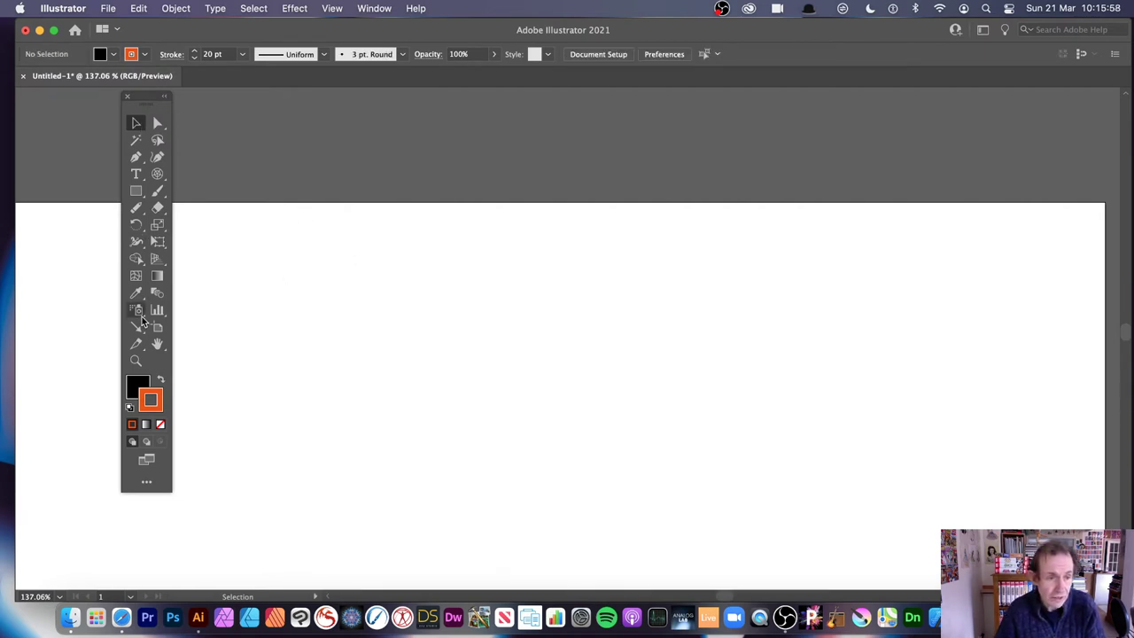
Step: Draw a black rectangle with an orange outline and erase two gaps in its top edge
{"action": "left_click", "coordinate": [136, 190]}
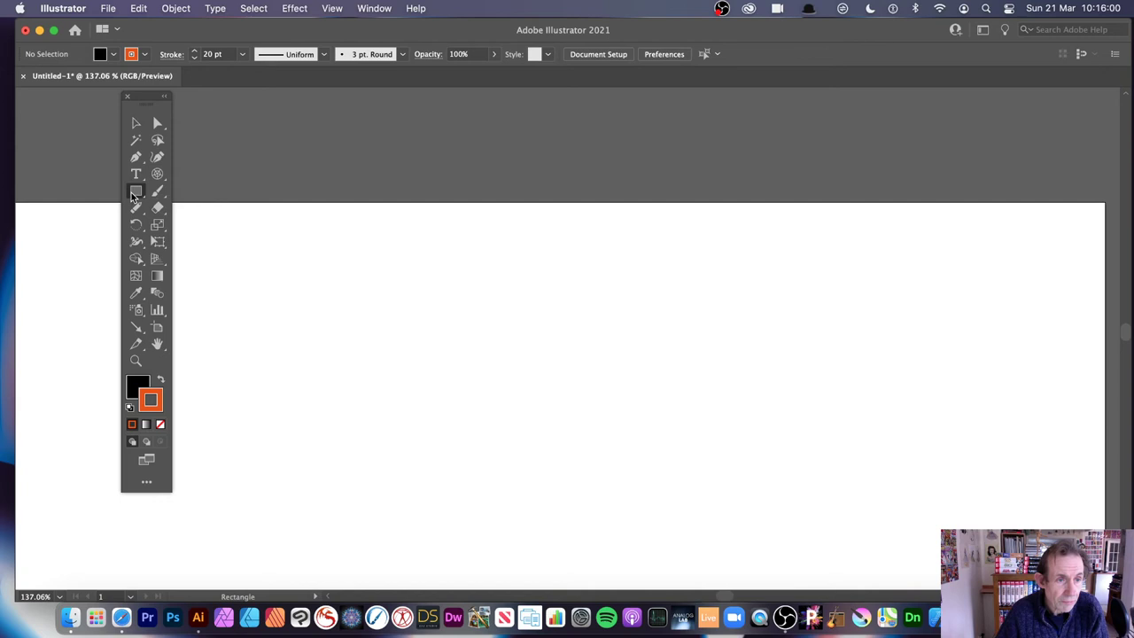
{"action": "left_click_drag", "start_coordinate": [398, 270], "coordinate": [785, 509]}
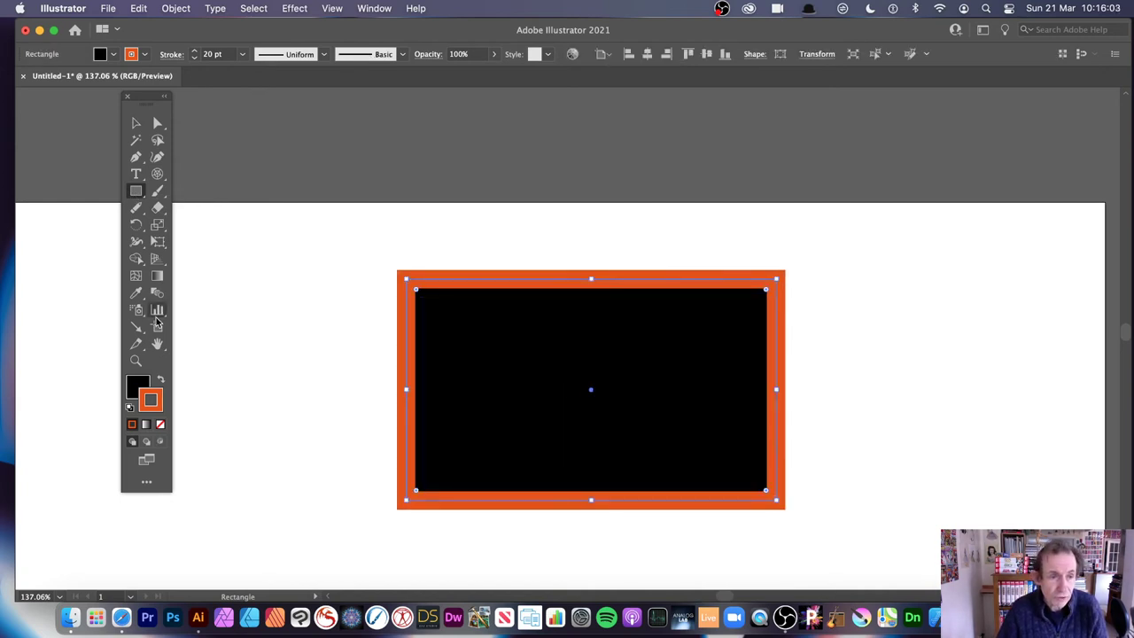
{"action": "left_click", "coordinate": [135, 207]}
{"action": "left_click_drag", "start_coordinate": [501, 279], "coordinate": [562, 275]}
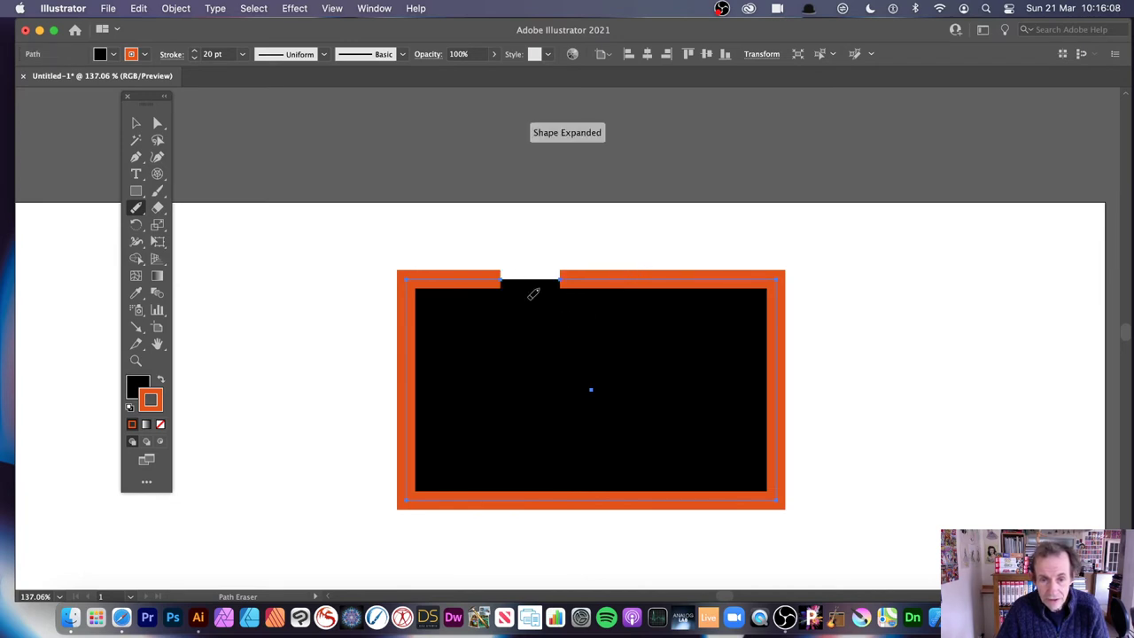
{"action": "left_click_drag", "start_coordinate": [673, 275], "coordinate": [736, 277]}
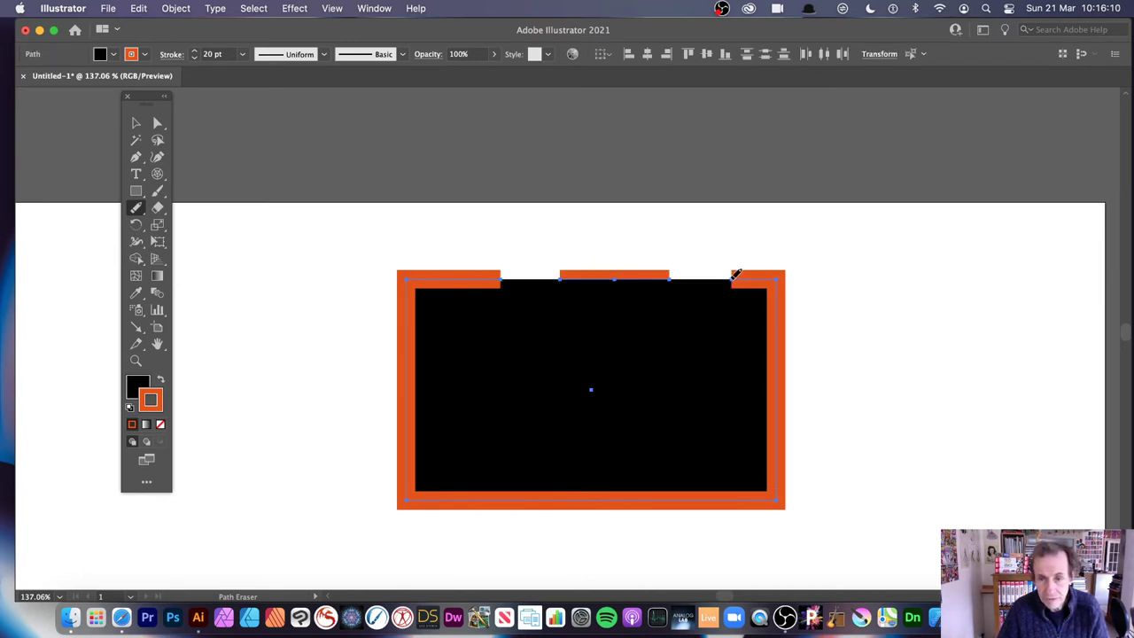
Step: Cut gaps in the right, bottom and left edges so the outline becomes dashes
{"action": "left_click_drag", "start_coordinate": [779, 354], "coordinate": [790, 410]}
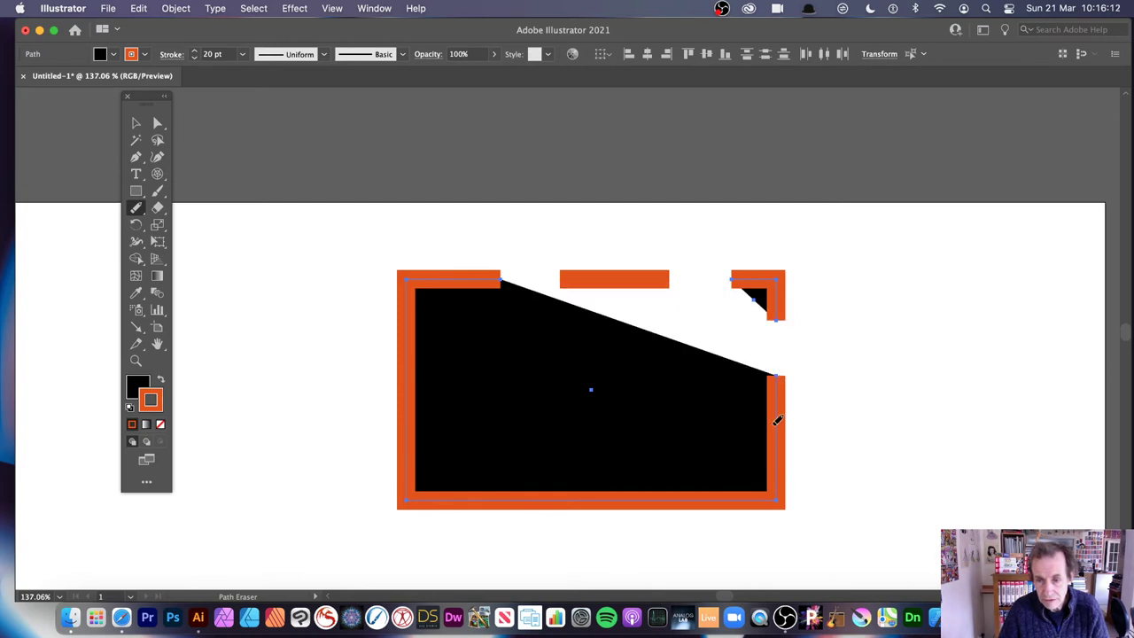
{"action": "left_click_drag", "start_coordinate": [779, 451], "coordinate": [780, 459]}
{"action": "left_click_drag", "start_coordinate": [679, 488], "coordinate": [613, 498]}
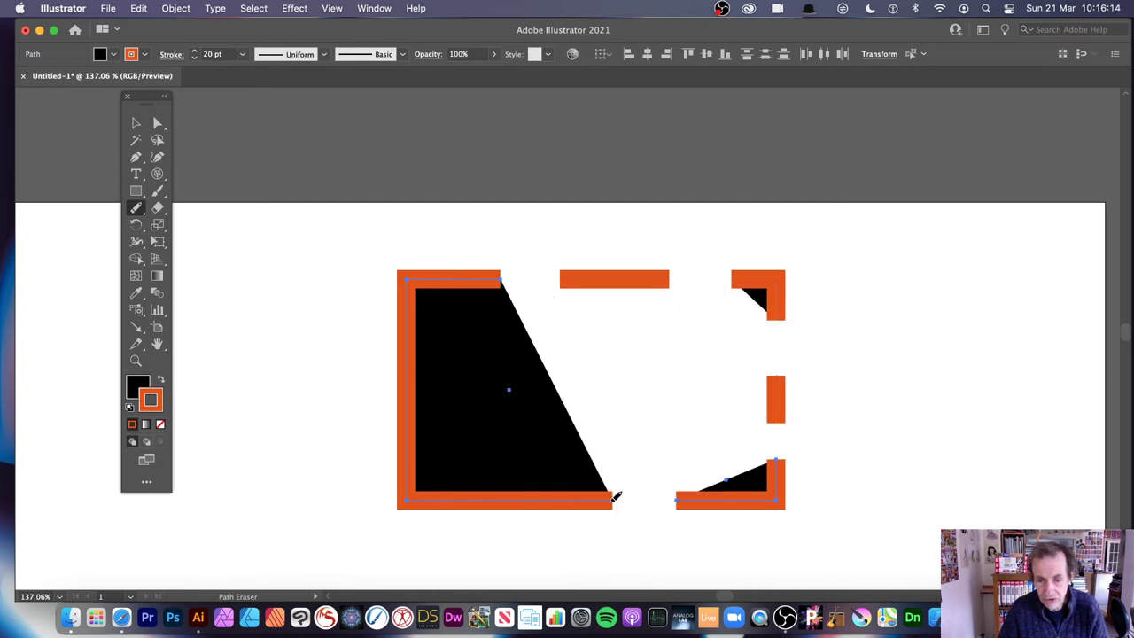
{"action": "left_click_drag", "start_coordinate": [494, 498], "coordinate": [490, 499]}
{"action": "left_click_drag", "start_coordinate": [405, 439], "coordinate": [405, 384]}
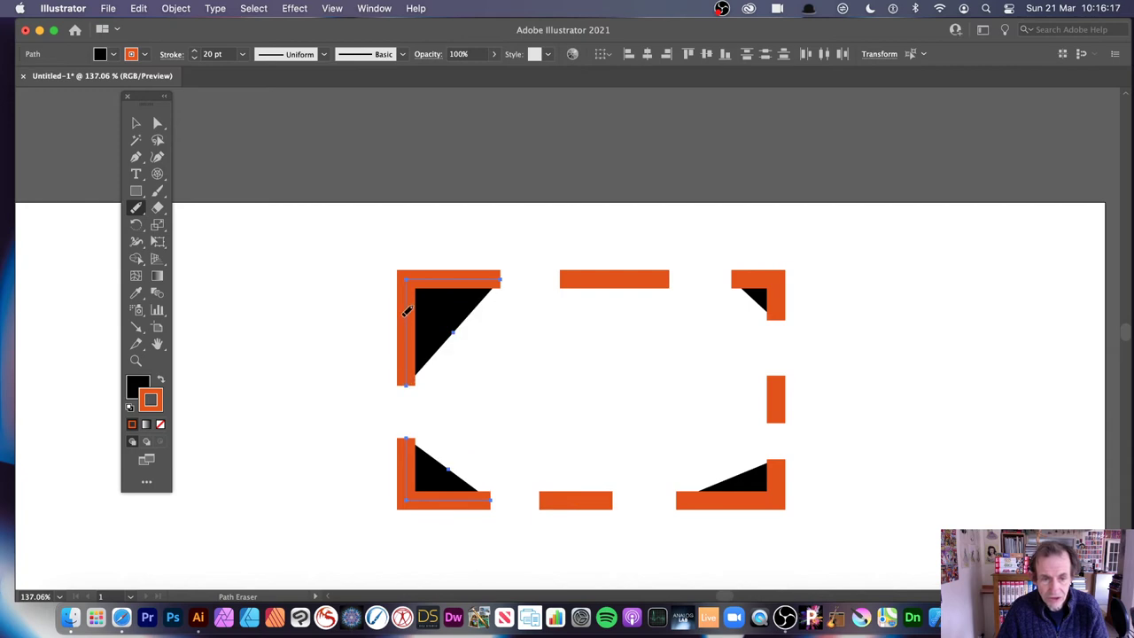
{"action": "mouse_move", "coordinate": [406, 311]}
{"action": "left_mouse_down"}
{"action": "mouse_move", "coordinate": [409, 293]}
{"action": "mouse_move", "coordinate": [435, 278]}
{"action": "mouse_move", "coordinate": [472, 277]}
{"action": "left_mouse_up"}
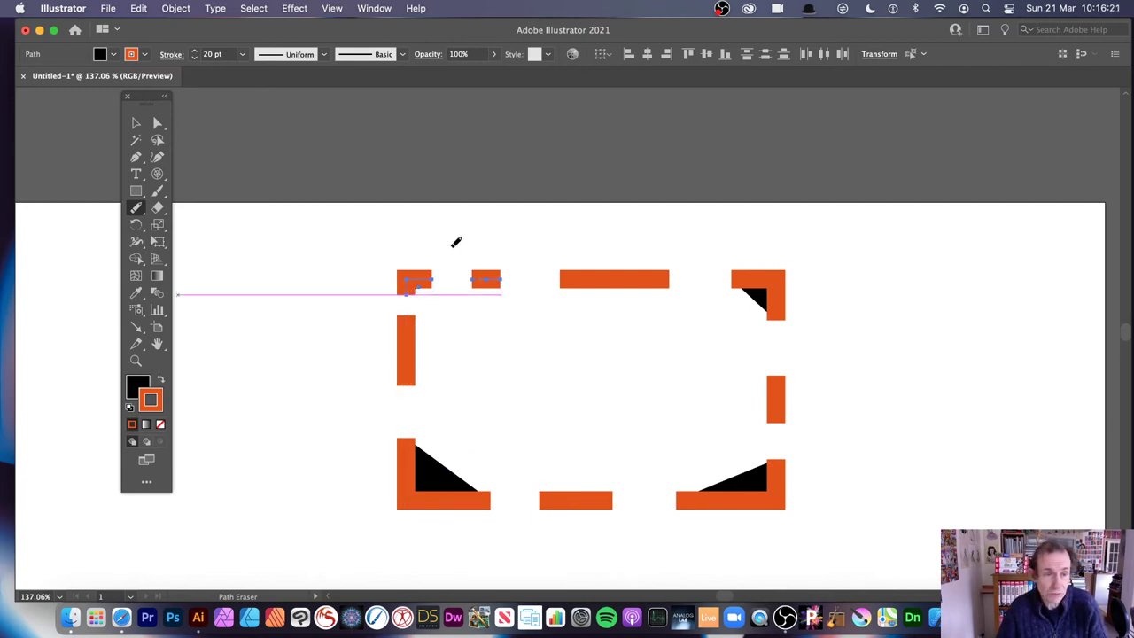
{"action": "left_click", "coordinate": [136, 124]}
Step: Select the dashed frame and expand it with fill and stroke into separate shapes
{"action": "left_click", "coordinate": [349, 236]}
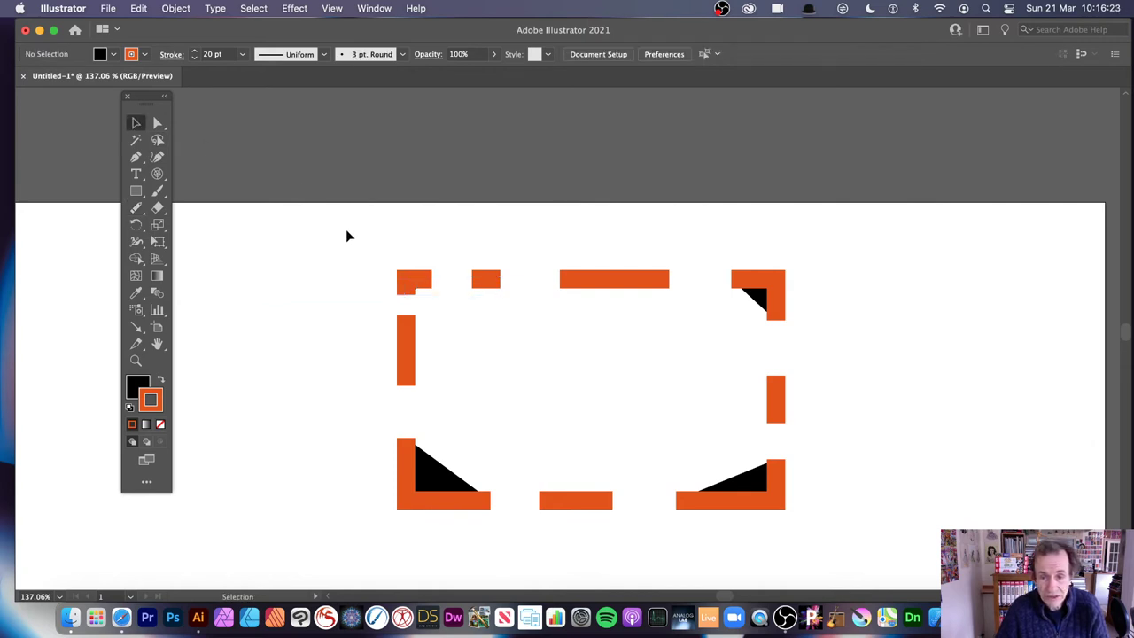
{"action": "left_click_drag", "start_coordinate": [347, 236], "coordinate": [842, 537]}
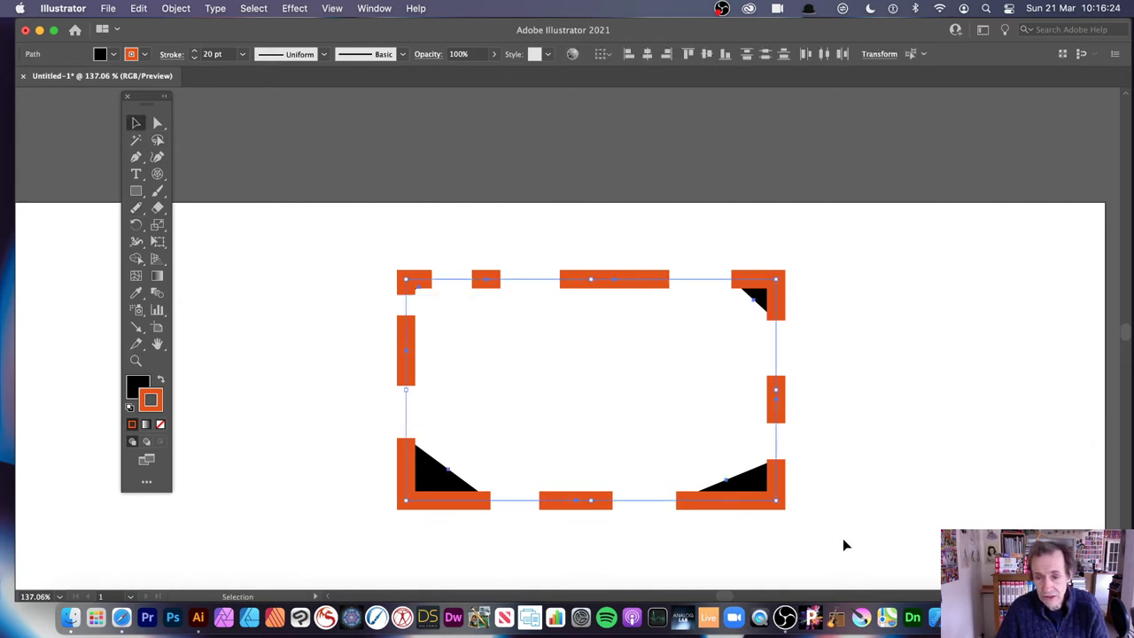
{"action": "left_click", "coordinate": [177, 9]}
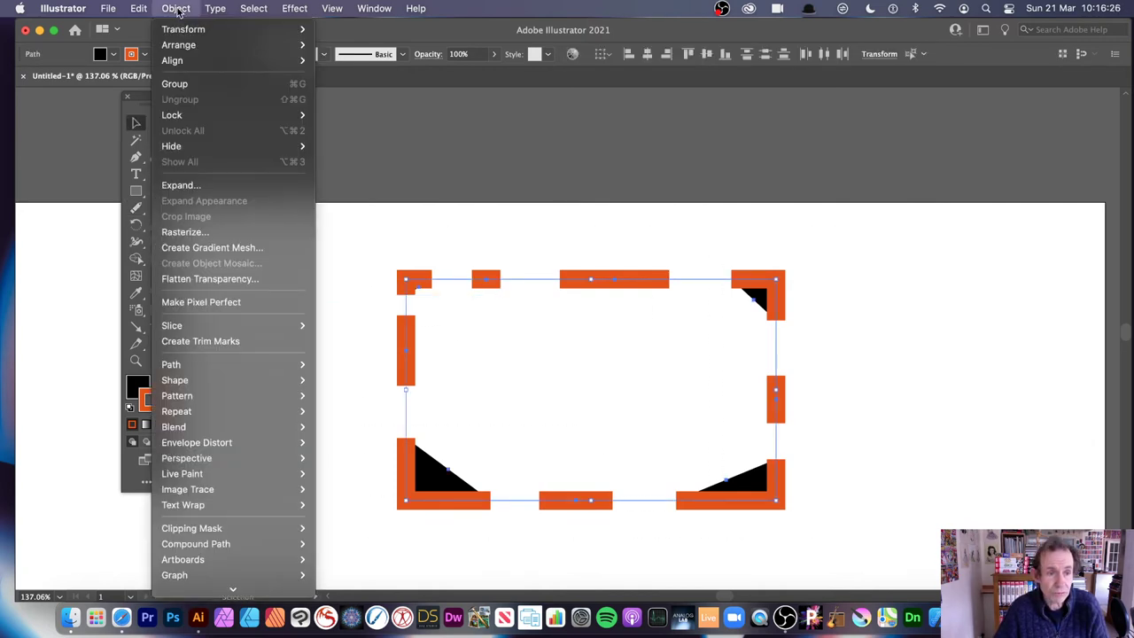
{"action": "left_click", "coordinate": [196, 192]}
{"action": "left_click", "coordinate": [654, 383]}
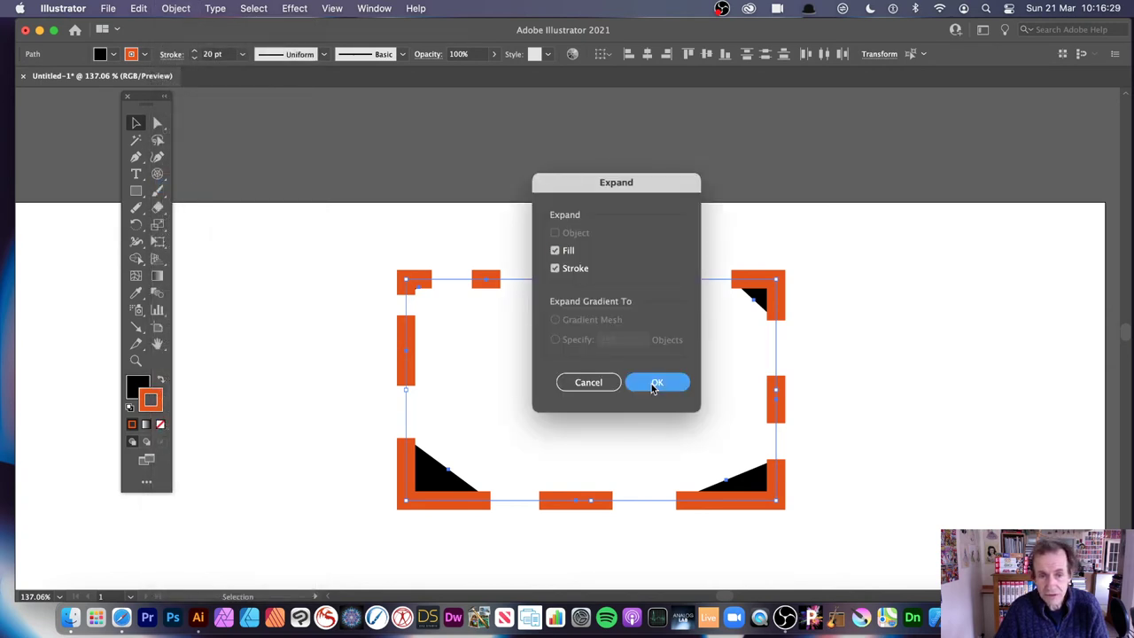
Step: Inspect the corner, small and top bar pieces individually, then delete the whole expanded frame
{"action": "left_click", "coordinate": [894, 345]}
{"action": "left_click", "coordinate": [416, 283]}
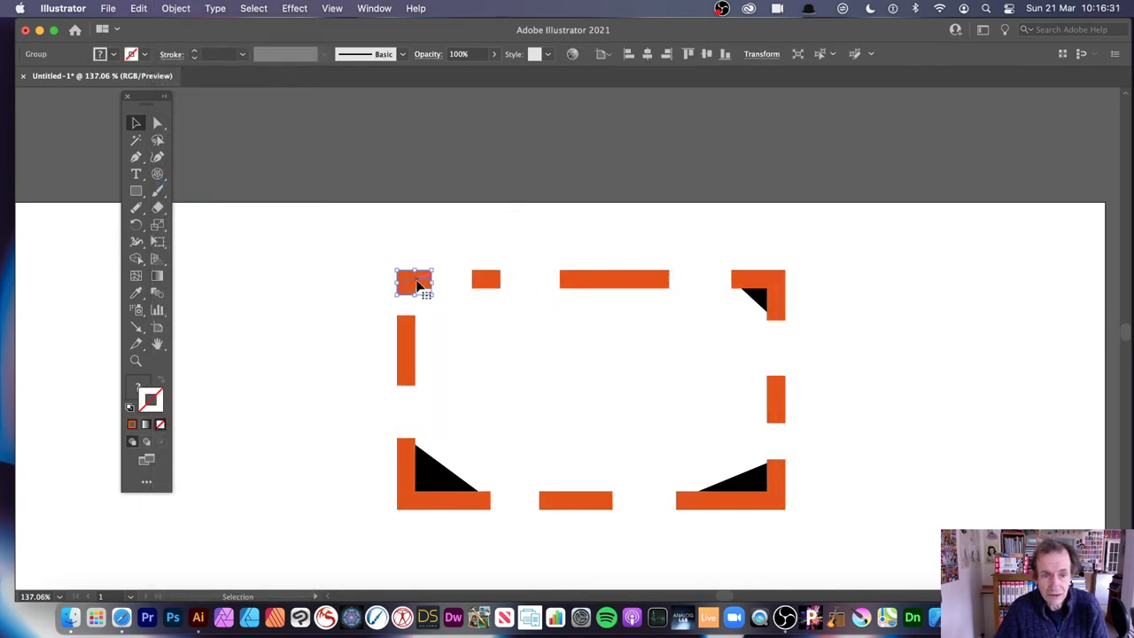
{"action": "left_click", "coordinate": [489, 280]}
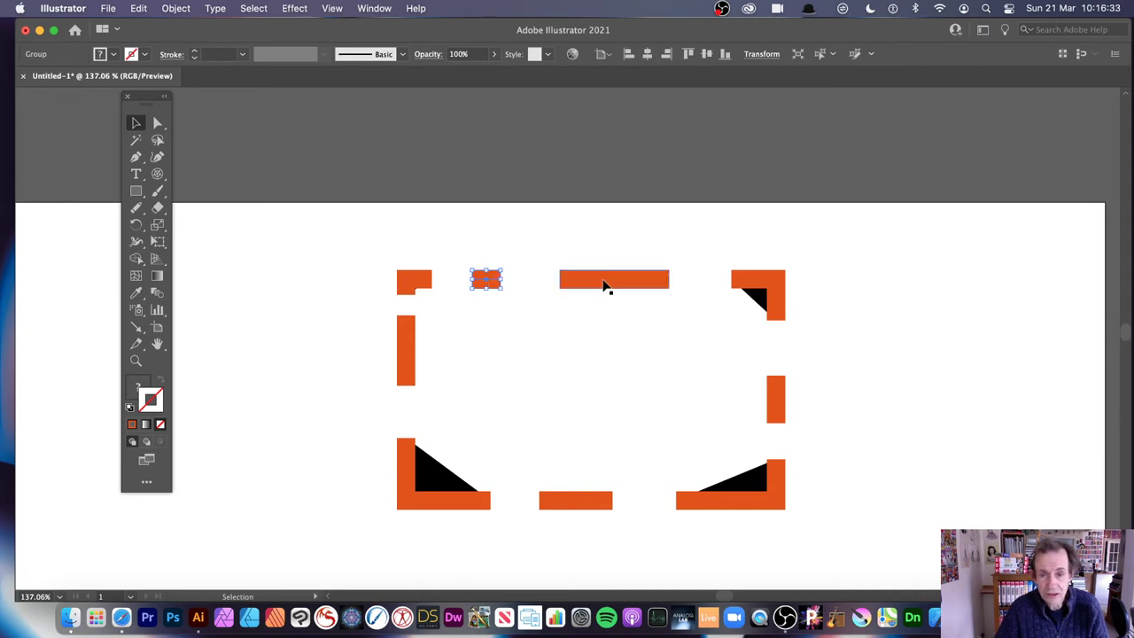
{"action": "left_click", "coordinate": [607, 281]}
{"action": "left_click_drag", "start_coordinate": [304, 240], "coordinate": [821, 549]}
{"action": "key", "text": "Delete"}
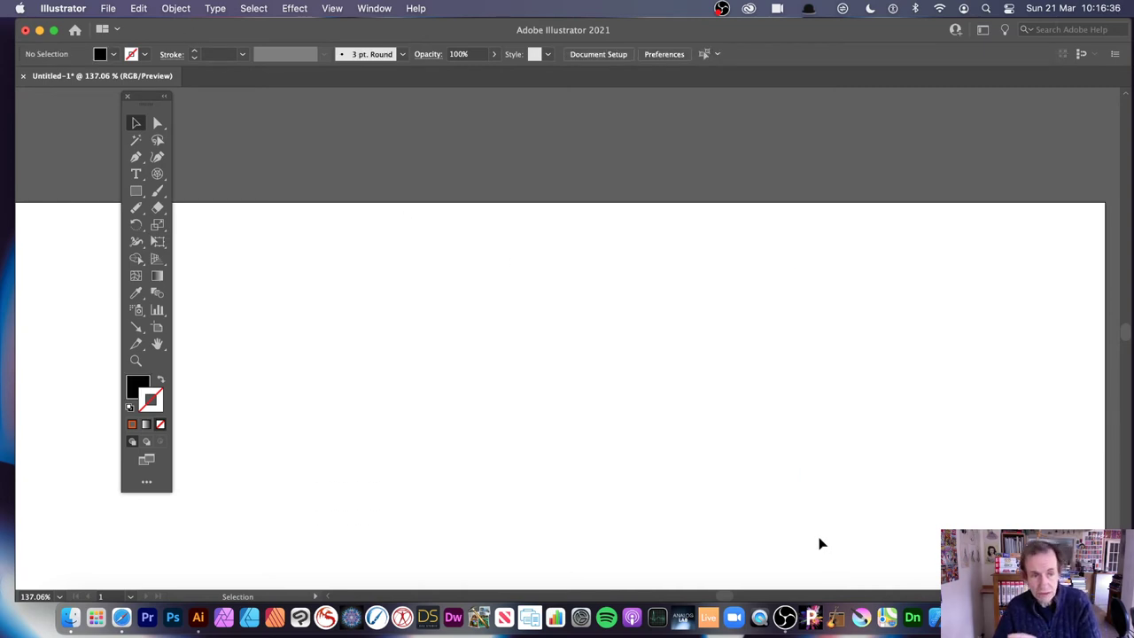
Step: Draw a double-humped wavy path across the artboard with the Curvature tool
{"action": "left_click", "coordinate": [157, 157]}
{"action": "left_click", "coordinate": [299, 295]}
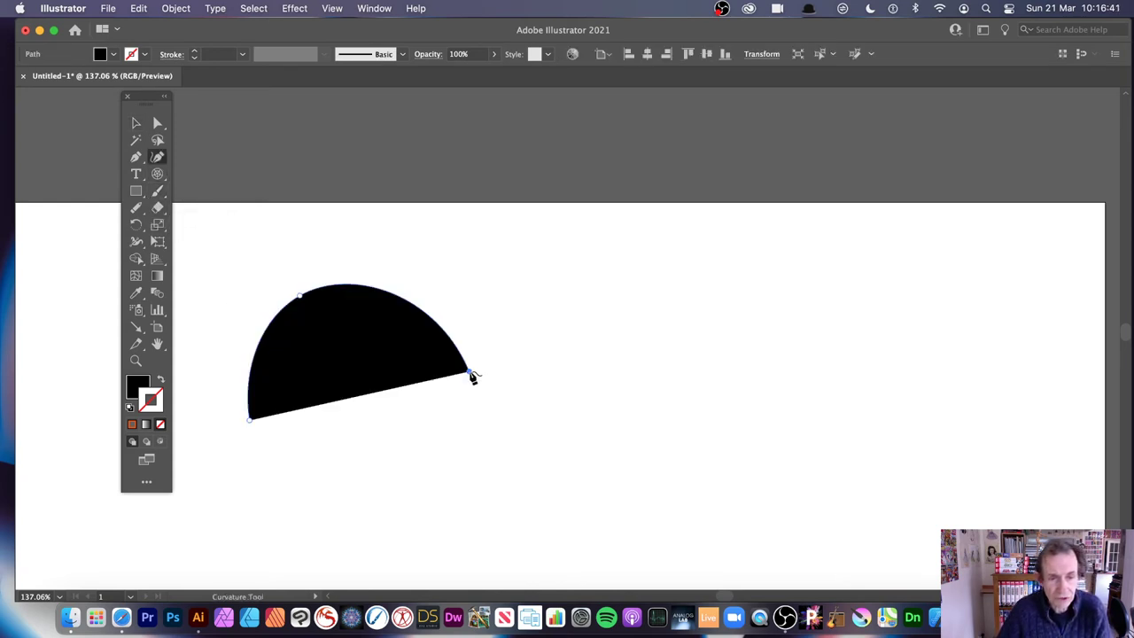
{"action": "left_click", "coordinate": [470, 373]}
{"action": "left_click", "coordinate": [671, 414]}
{"action": "left_click", "coordinate": [731, 272]}
{"action": "left_click", "coordinate": [866, 332]}
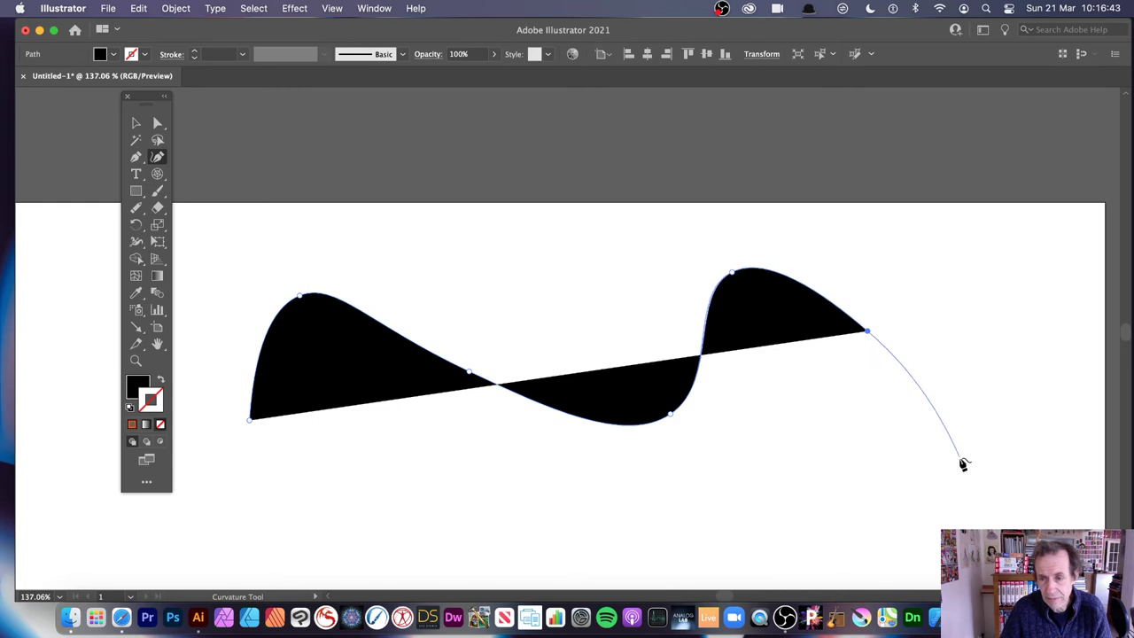
{"action": "left_click", "coordinate": [959, 457]}
Step: Select the finished curve and set its fill to None
{"action": "left_click", "coordinate": [135, 123]}
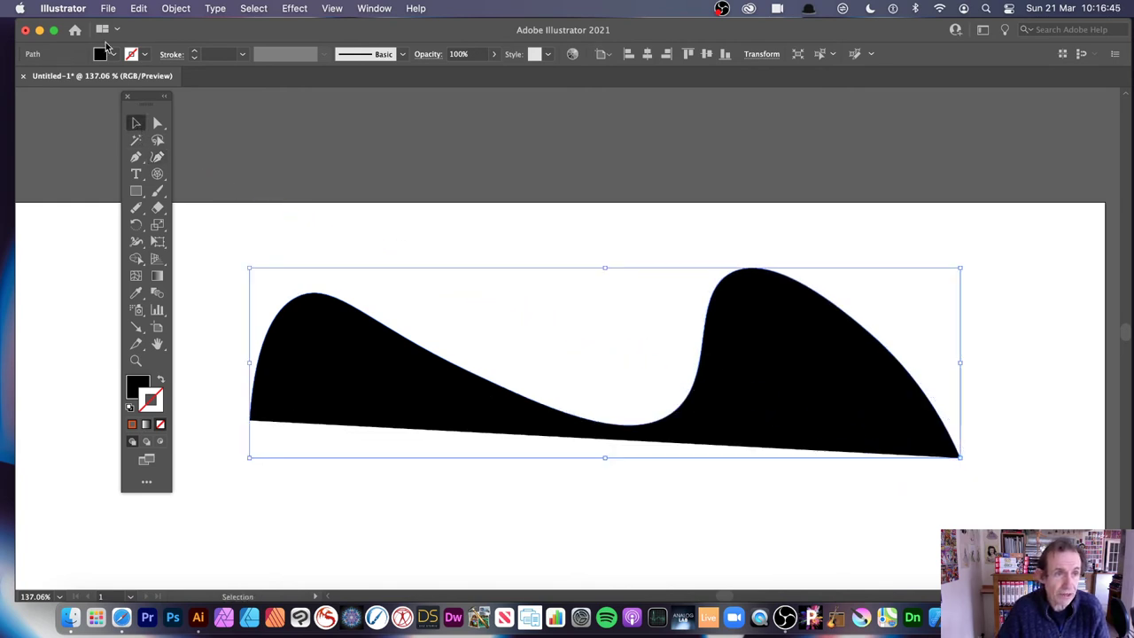
{"action": "left_click", "coordinate": [113, 54]}
{"action": "left_click", "coordinate": [8, 79]}
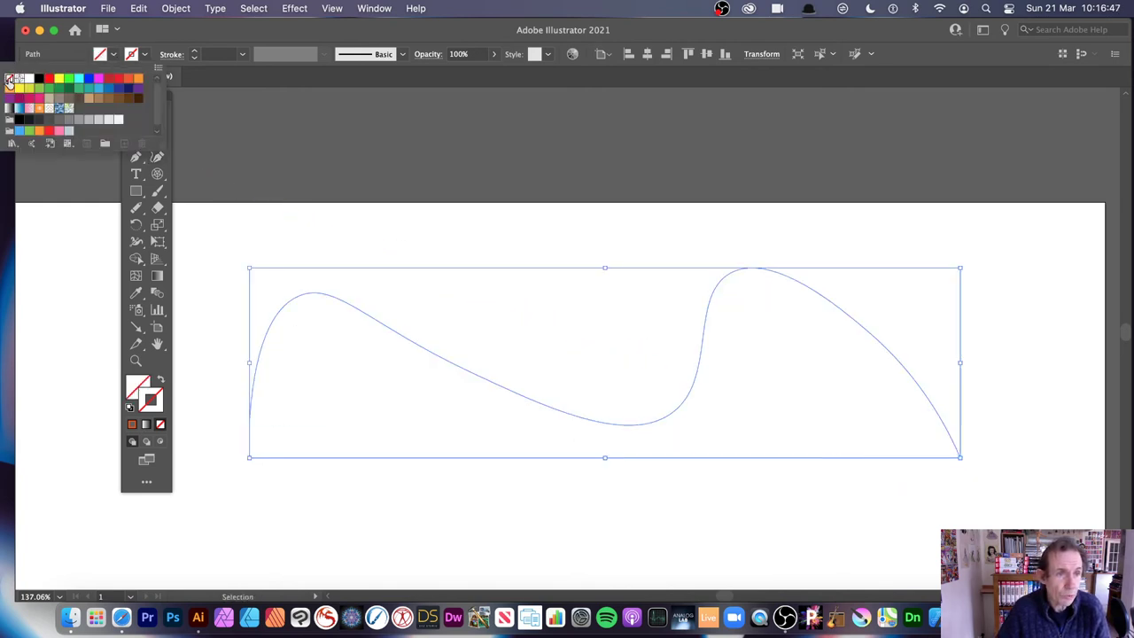
{"action": "left_click", "coordinate": [154, 62]}
{"action": "left_click", "coordinate": [145, 55]}
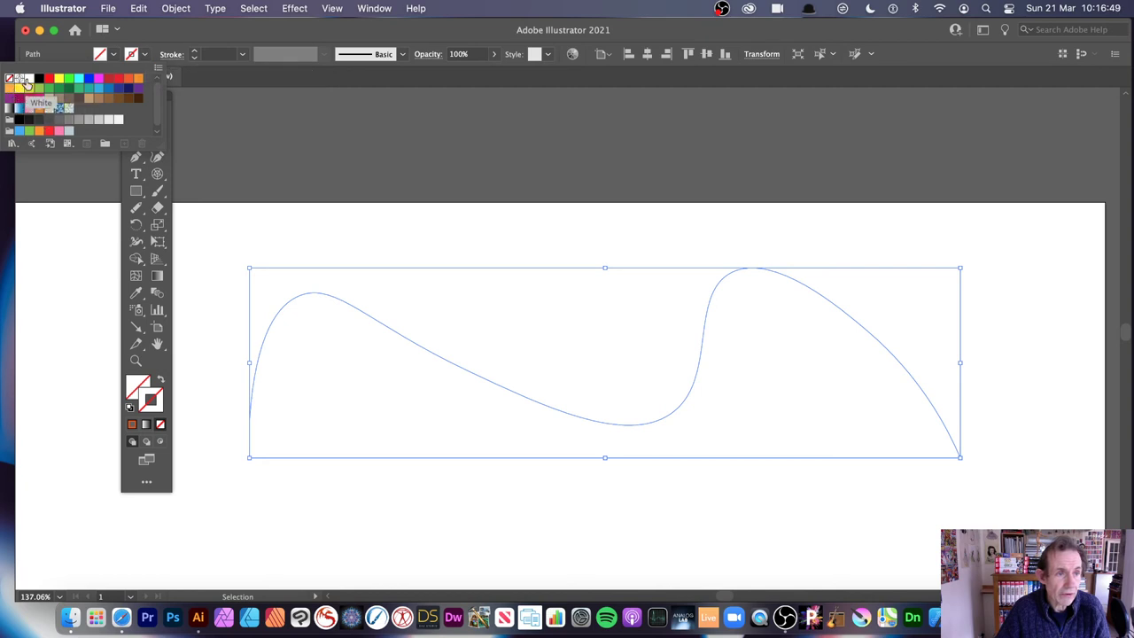
Step: Give the curve a black 40 pt stroke with a tapered width profile
{"action": "left_click", "coordinate": [39, 78]}
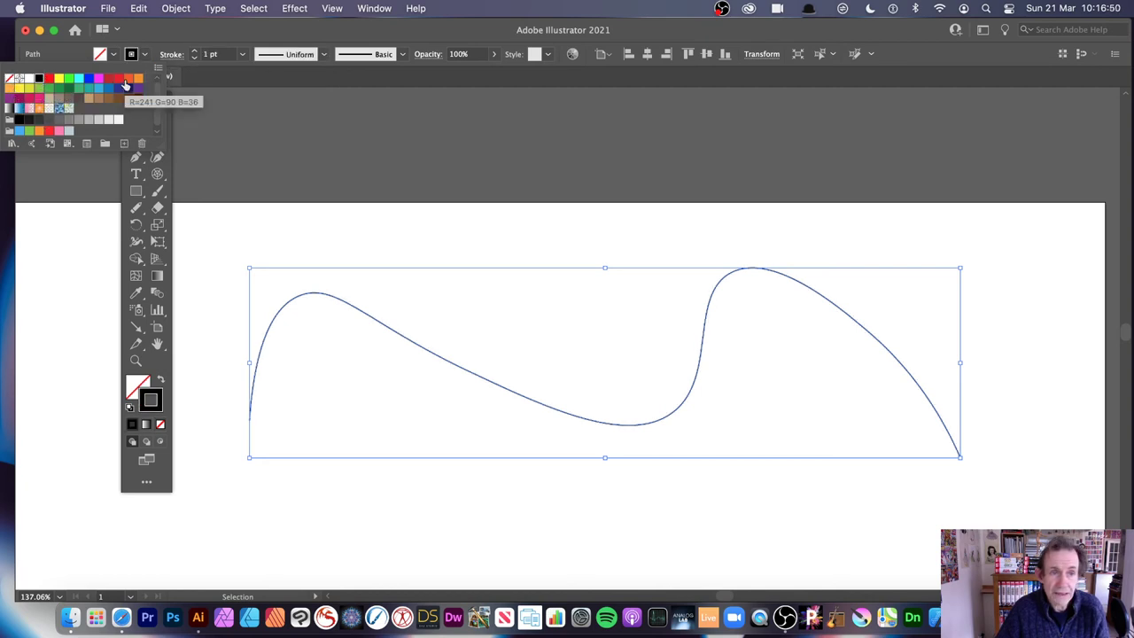
{"action": "left_click", "coordinate": [238, 58]}
{"action": "left_click", "coordinate": [241, 55]}
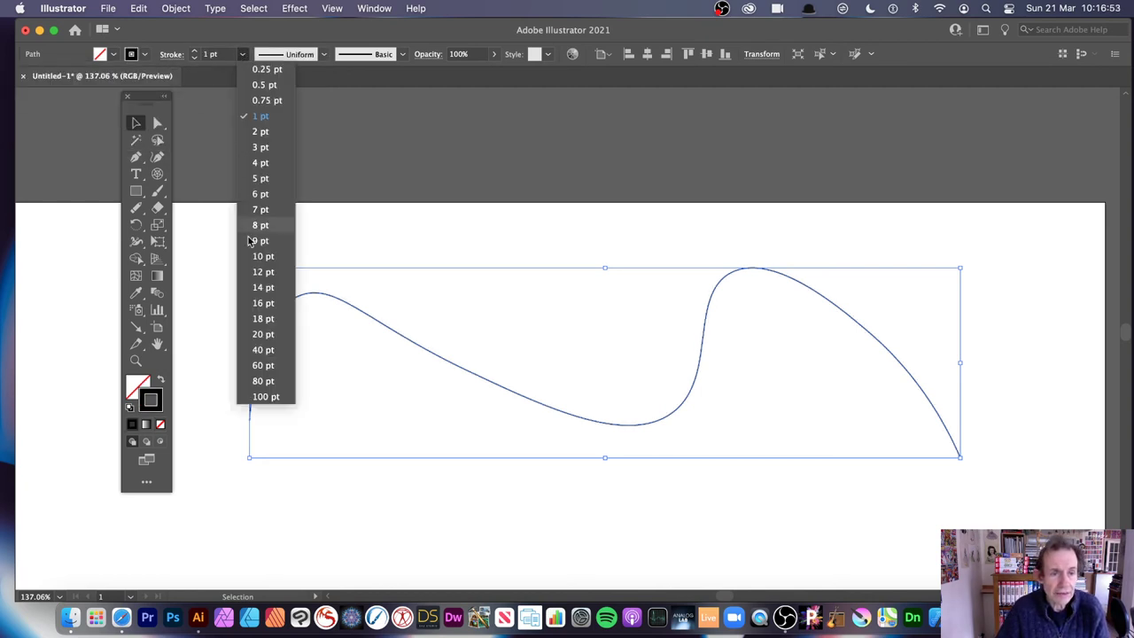
{"action": "left_click", "coordinate": [262, 351]}
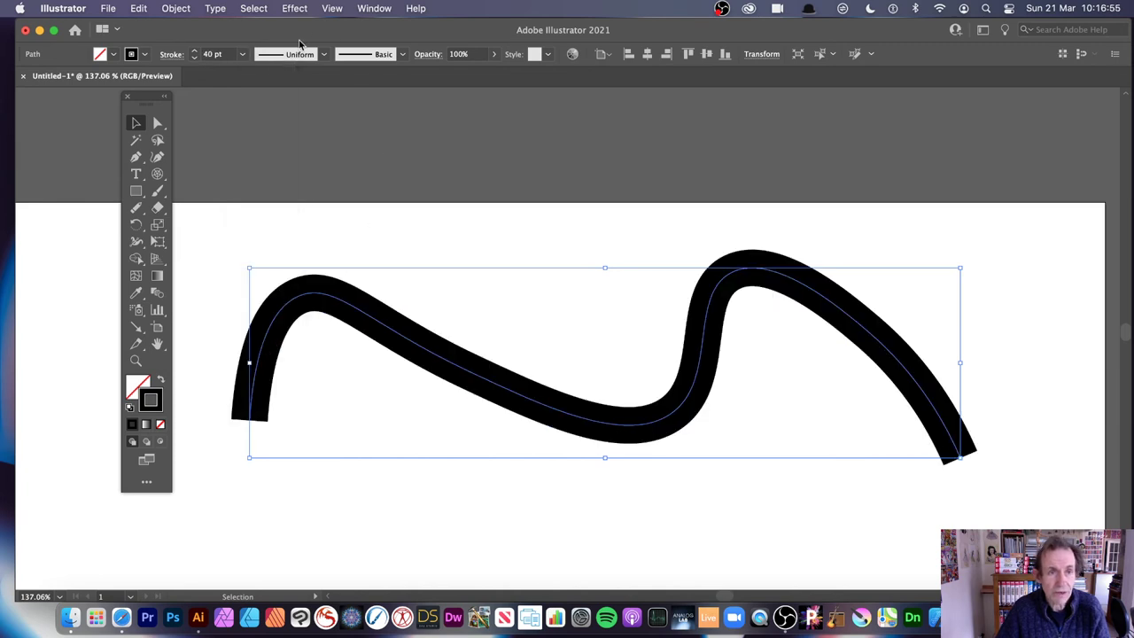
{"action": "left_click", "coordinate": [324, 54]}
{"action": "left_click", "coordinate": [284, 102]}
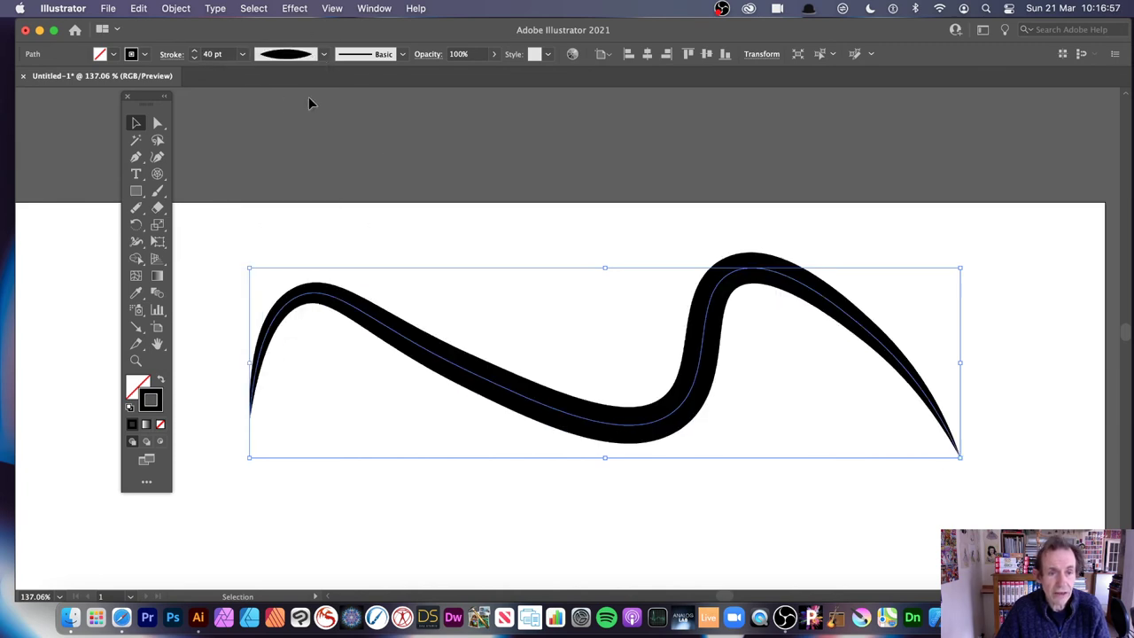
Step: Apply a rough textured brush, try 4 pt, then use the elliptical width profile at 9 pt
{"action": "left_click", "coordinate": [391, 56]}
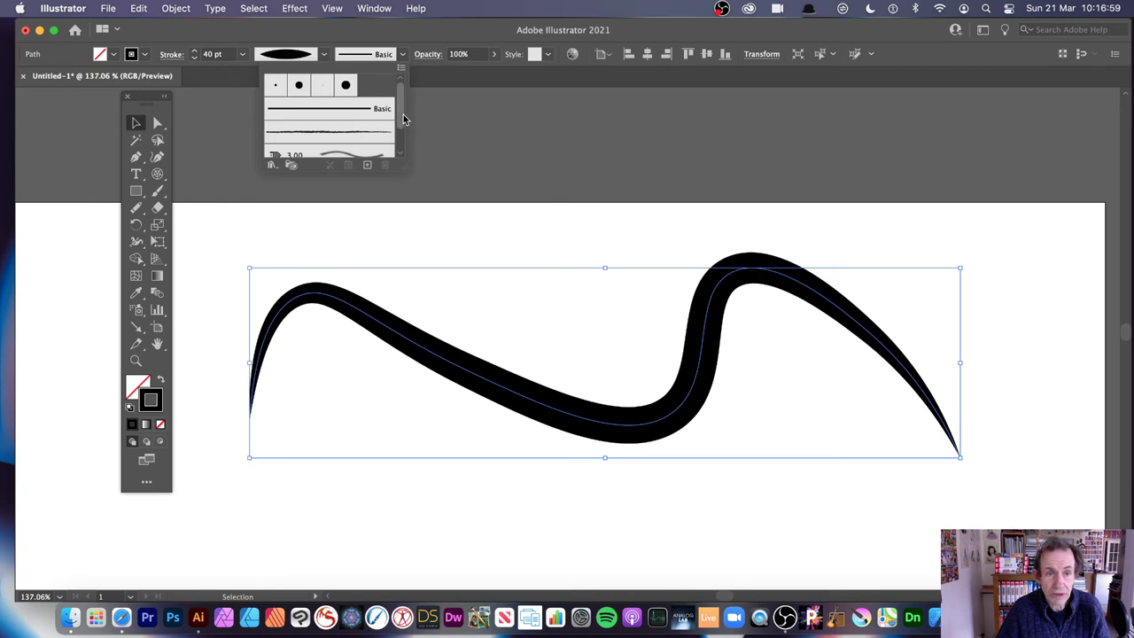
{"action": "left_click_drag", "start_coordinate": [400, 113], "coordinate": [407, 157]}
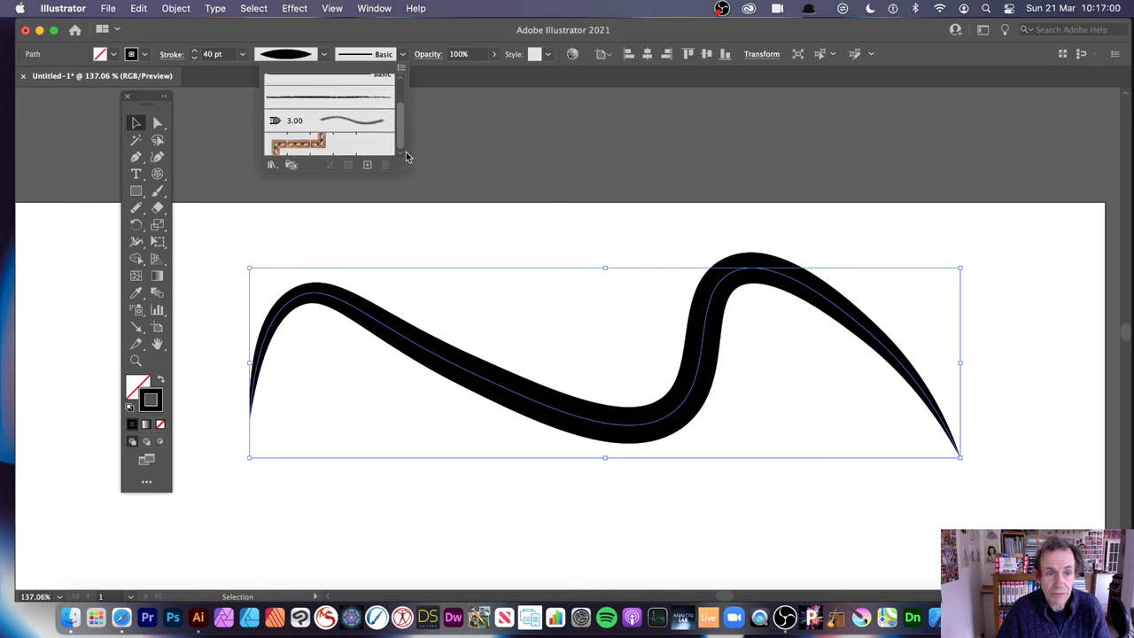
{"action": "left_click", "coordinate": [328, 95]}
{"action": "left_click", "coordinate": [242, 54]}
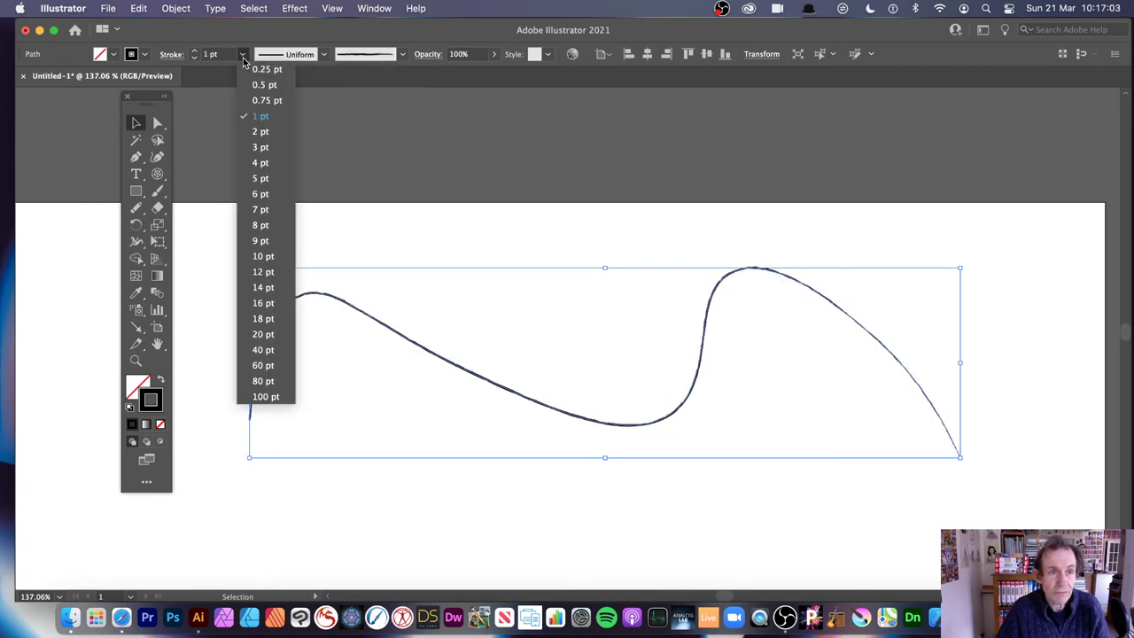
{"action": "left_click", "coordinate": [255, 164]}
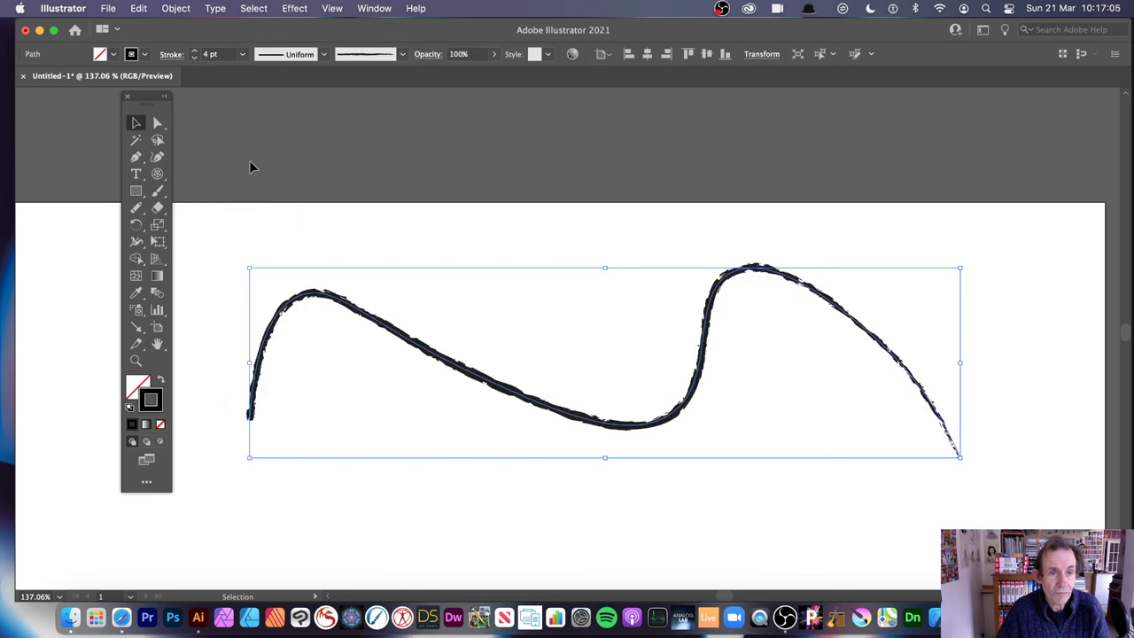
{"action": "left_click", "coordinate": [323, 54]}
{"action": "left_click", "coordinate": [283, 100]}
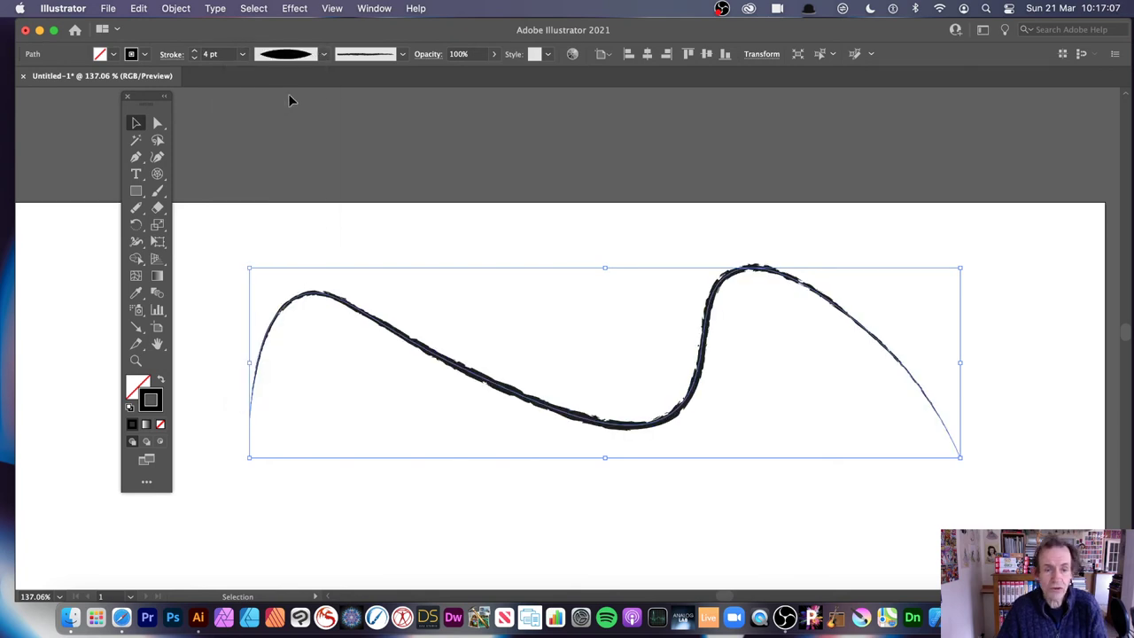
{"action": "left_click", "coordinate": [242, 54]}
{"action": "left_click", "coordinate": [257, 241]}
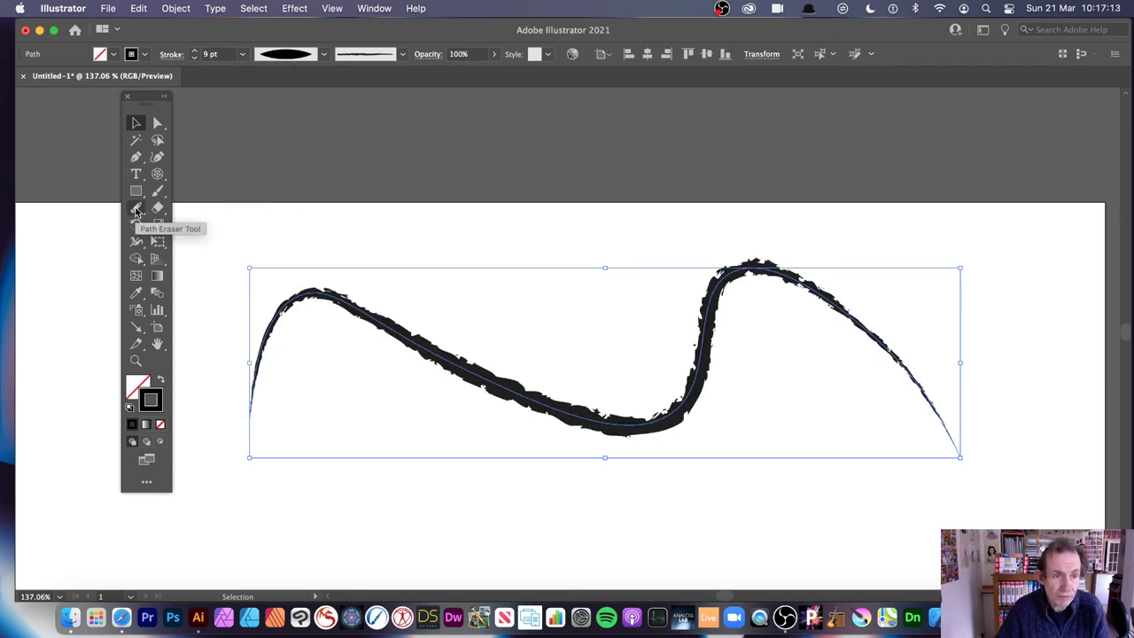
Step: Erase five gaps across the brushed wave, through both humps and the lower bend, leaving leaf-like fragments
{"action": "left_click", "coordinate": [135, 207]}
{"action": "left_click_drag", "start_coordinate": [370, 312], "coordinate": [412, 333]}
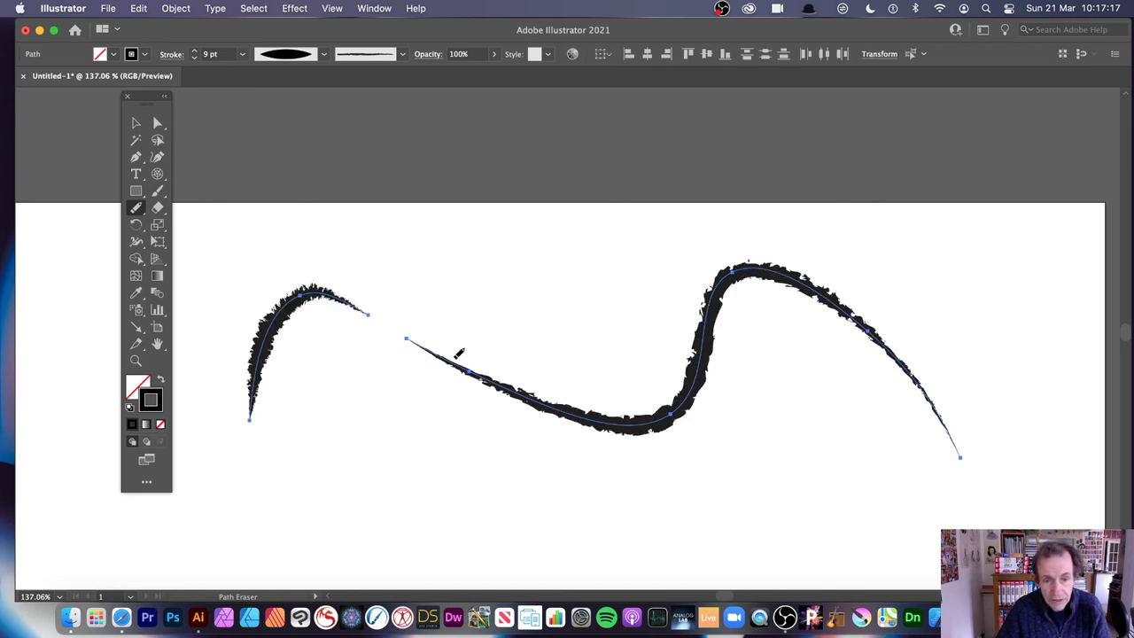
{"action": "left_click_drag", "start_coordinate": [464, 367], "coordinate": [496, 385]}
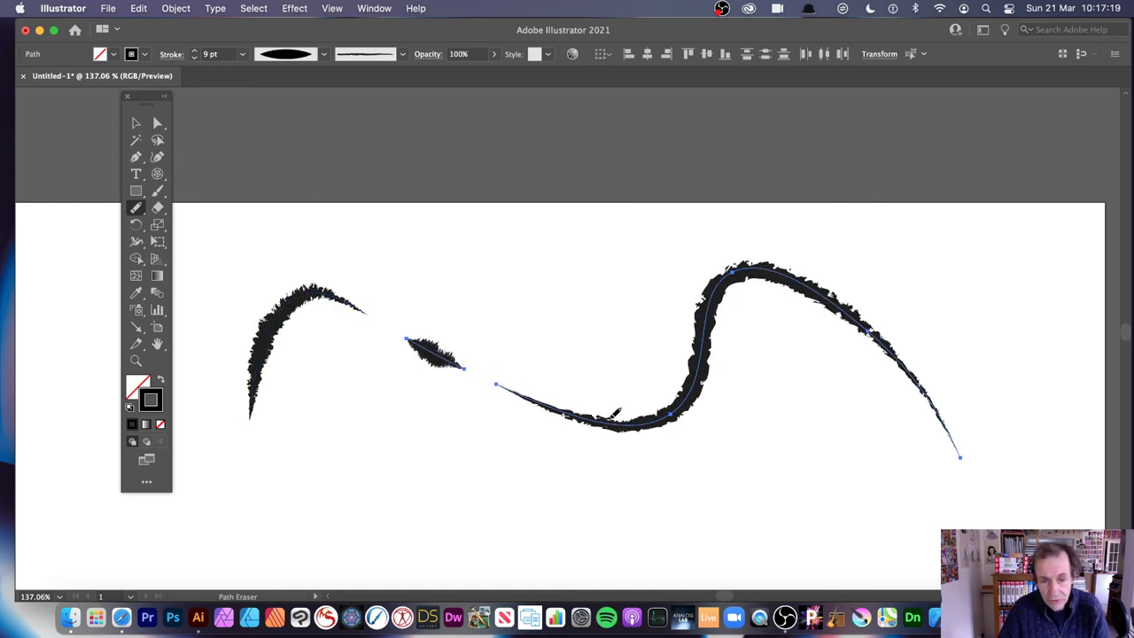
{"action": "left_click_drag", "start_coordinate": [618, 415], "coordinate": [695, 419]}
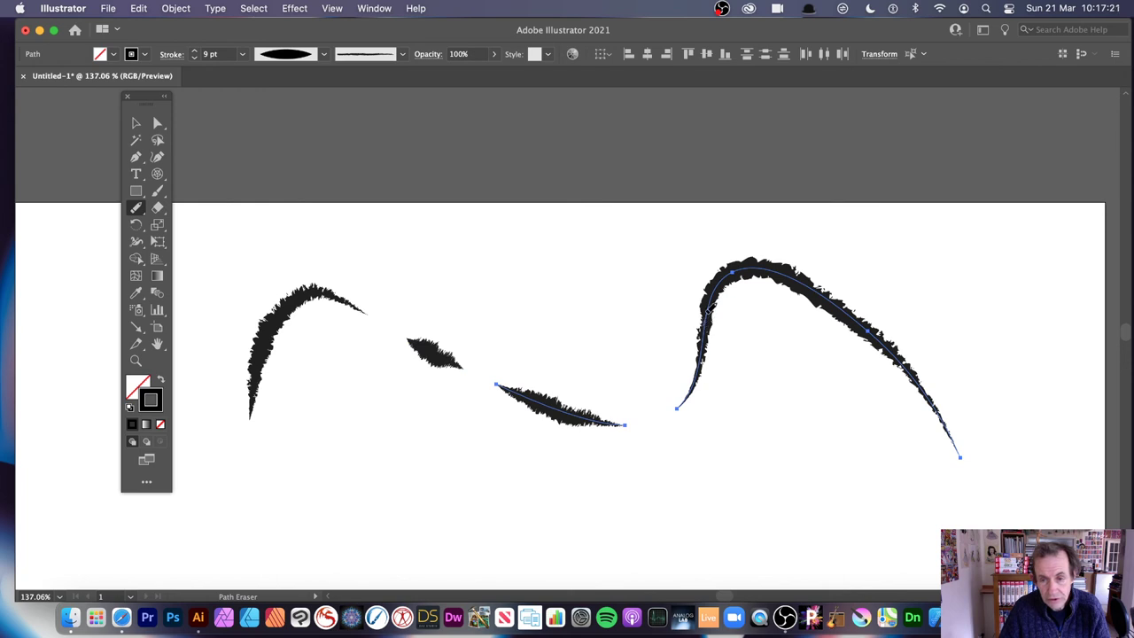
{"action": "left_click_drag", "start_coordinate": [709, 306], "coordinate": [705, 326]}
{"action": "mouse_move", "coordinate": [762, 266]}
{"action": "left_mouse_down"}
{"action": "mouse_move", "coordinate": [798, 270]}
{"action": "mouse_move", "coordinate": [849, 312]}
{"action": "left_mouse_up"}
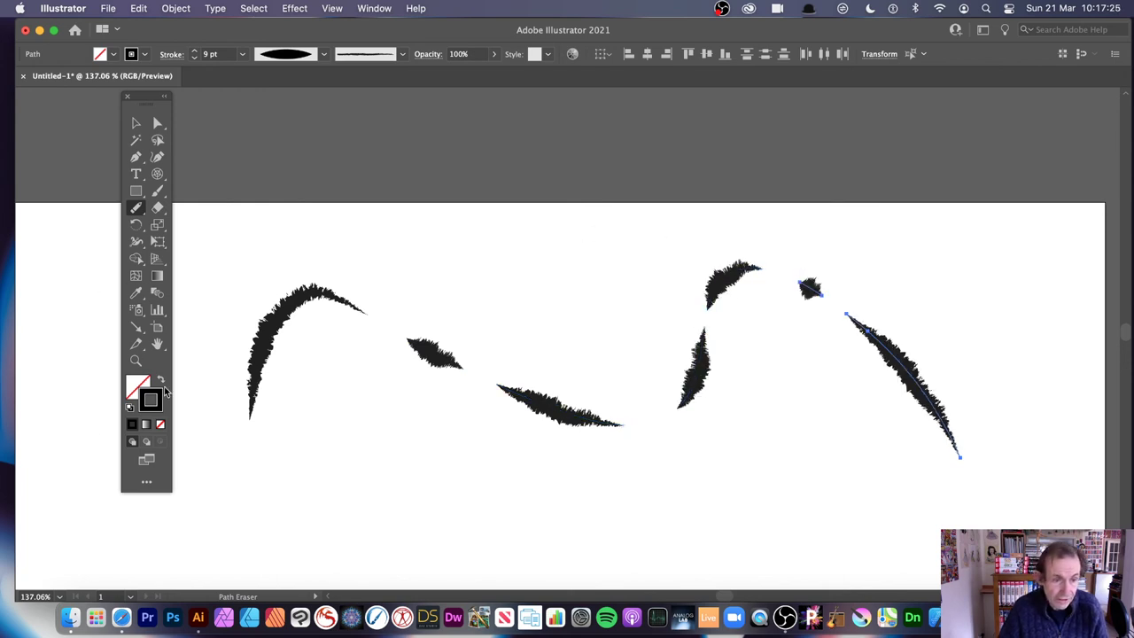
{"action": "left_click", "coordinate": [137, 361]}
Step: Zoom in closely on the left arc fragment and select it
{"action": "mouse_move", "coordinate": [271, 286]}
{"action": "left_mouse_down"}
{"action": "mouse_move", "coordinate": [387, 349]}
{"action": "mouse_move", "coordinate": [292, 302]}
{"action": "left_mouse_up"}
{"action": "left_click", "coordinate": [135, 123]}
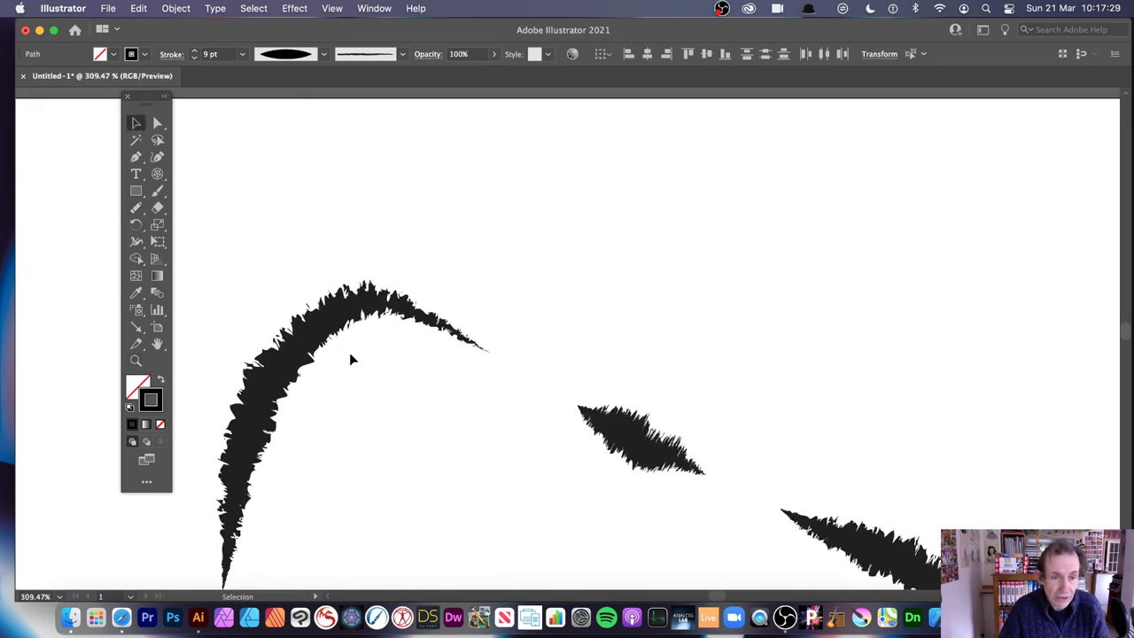
{"action": "left_click", "coordinate": [318, 332]}
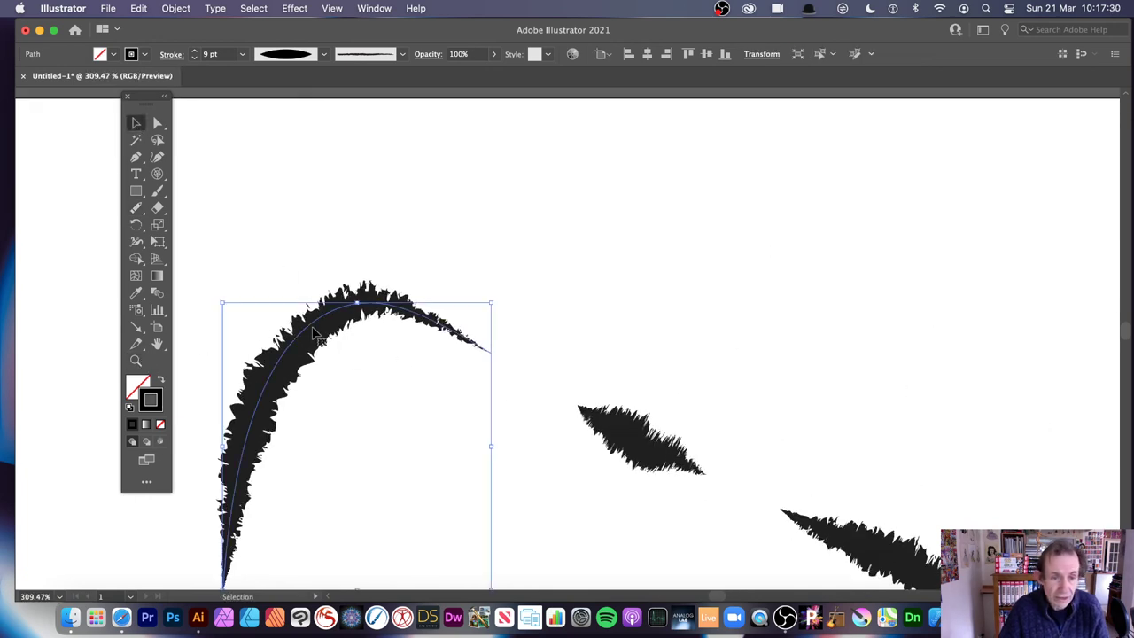
Step: Erase gaps down the arc from top to lowest leaf, splitting it into small pieces
{"action": "left_click", "coordinate": [136, 207]}
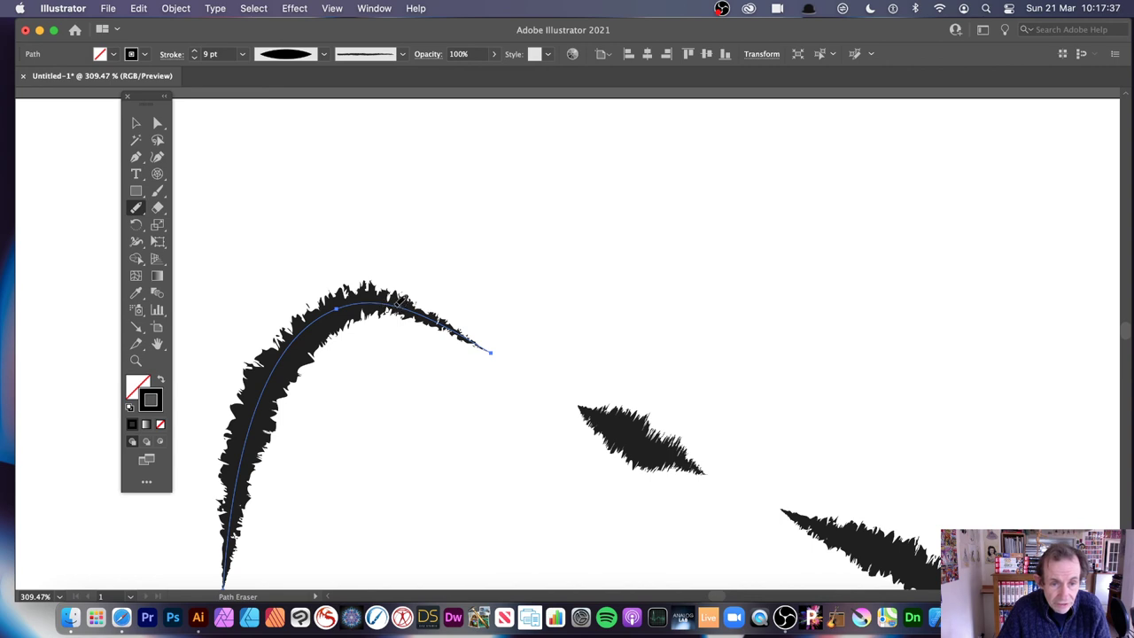
{"action": "mouse_move", "coordinate": [402, 301]}
{"action": "left_mouse_down"}
{"action": "mouse_move", "coordinate": [333, 310]}
{"action": "mouse_move", "coordinate": [292, 343]}
{"action": "mouse_move", "coordinate": [251, 421]}
{"action": "left_mouse_up"}
{"action": "left_click_drag", "start_coordinate": [246, 461], "coordinate": [239, 485]}
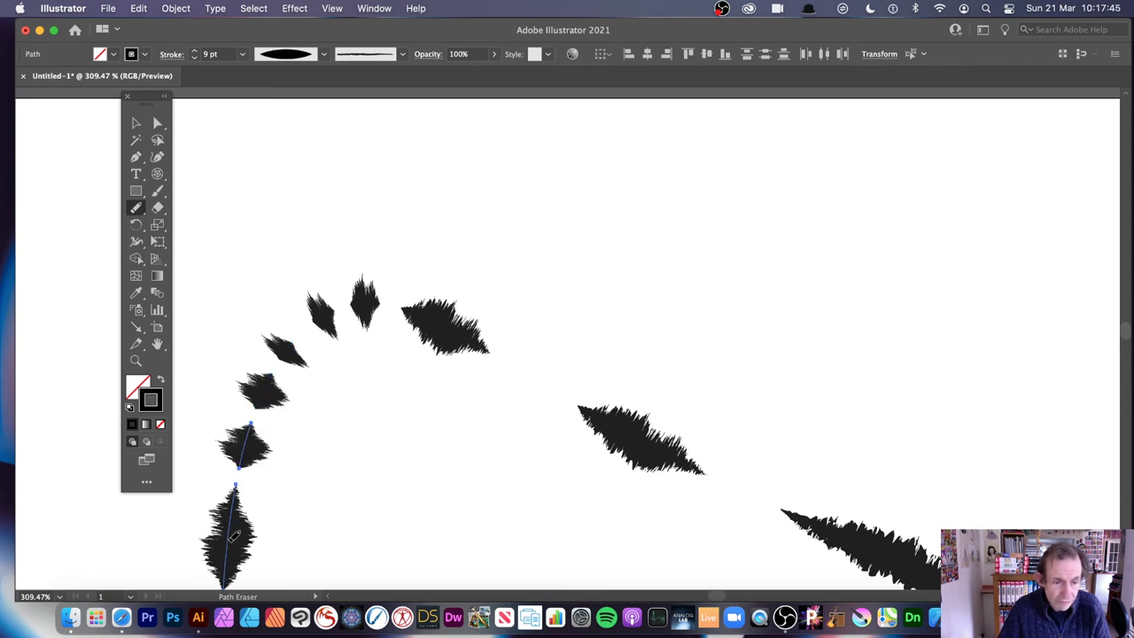
{"action": "left_click_drag", "start_coordinate": [234, 539], "coordinate": [238, 553]}
{"action": "left_click", "coordinate": [136, 123]}
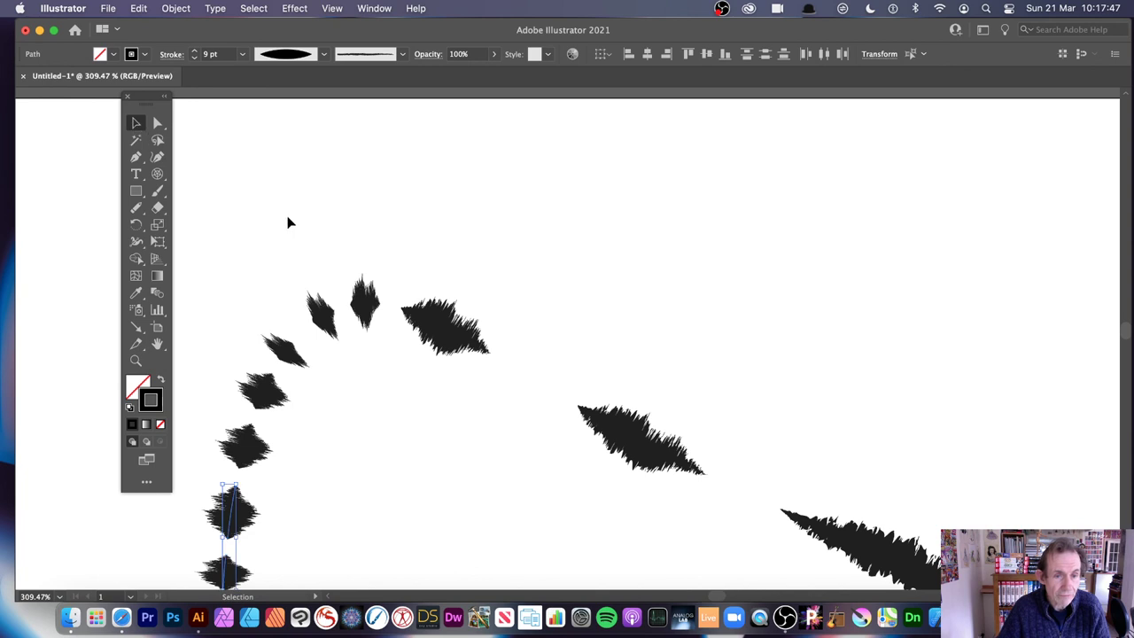
{"action": "left_click", "coordinate": [289, 221]}
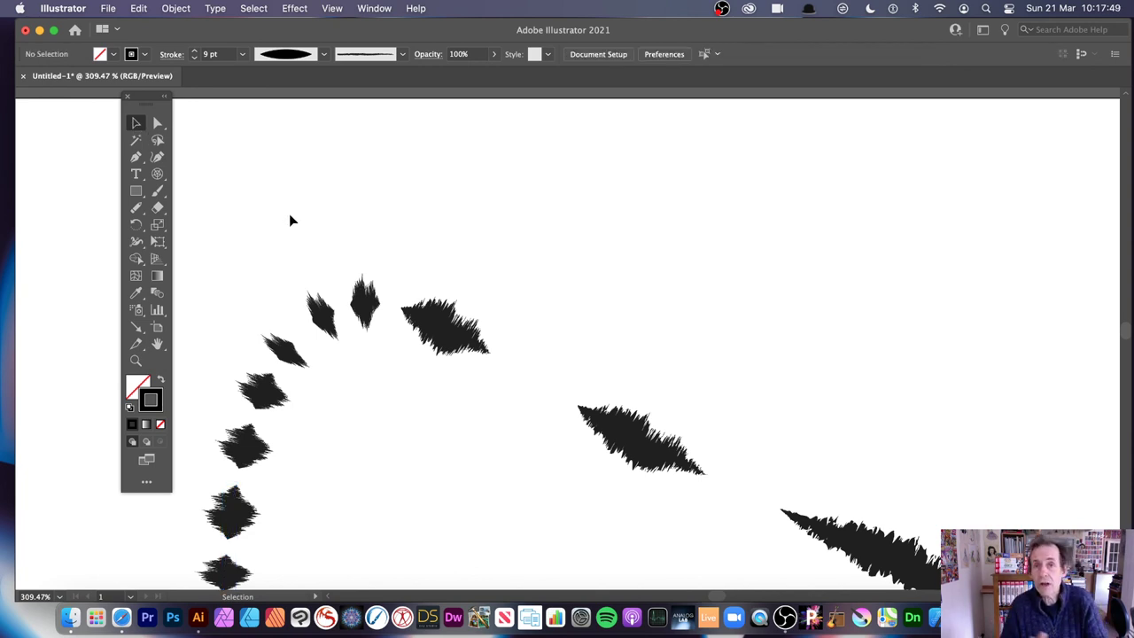